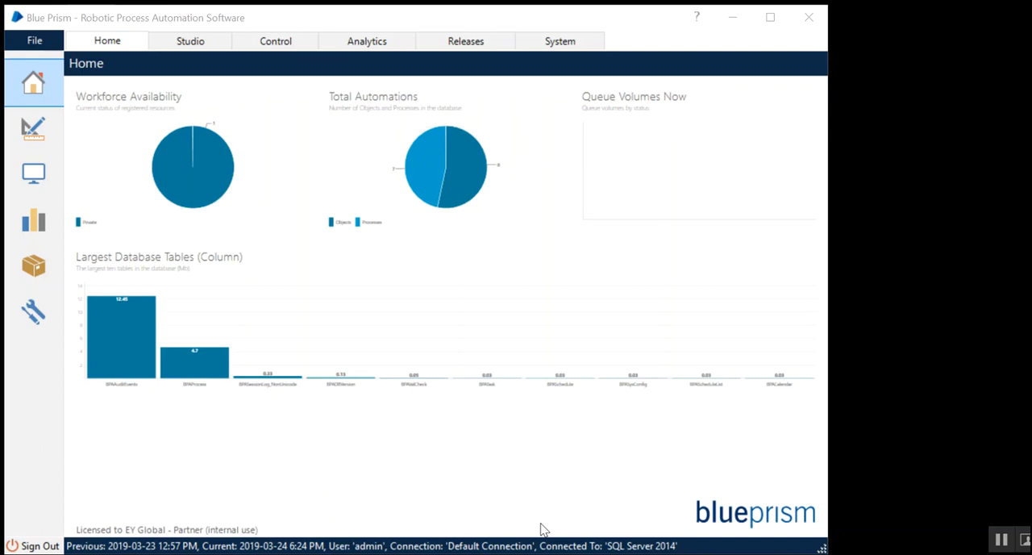
# - Open SampleProcess from Studio for editing and delete its Launch application and Login application stages
pyautogui.click(30, 139)
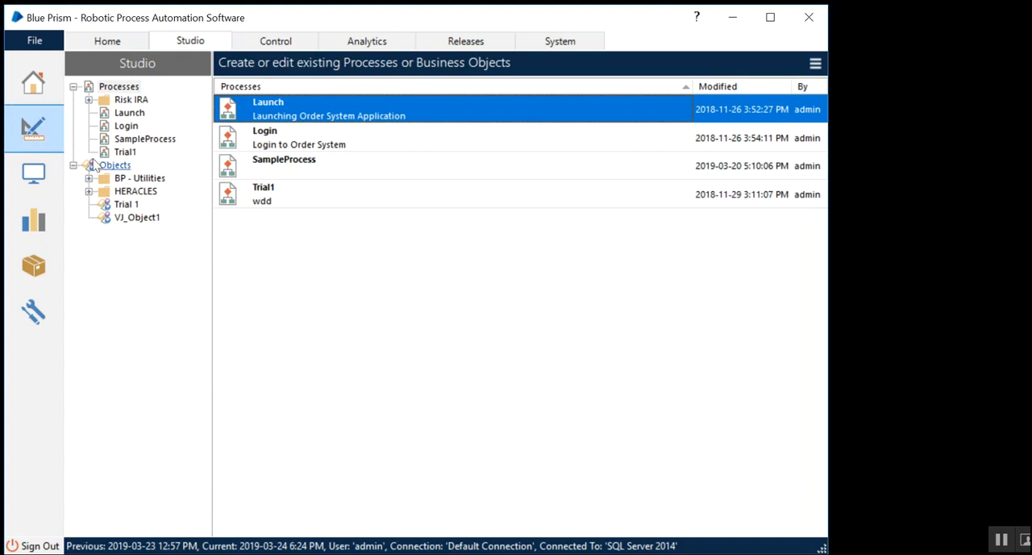
pyautogui.click(307, 169)
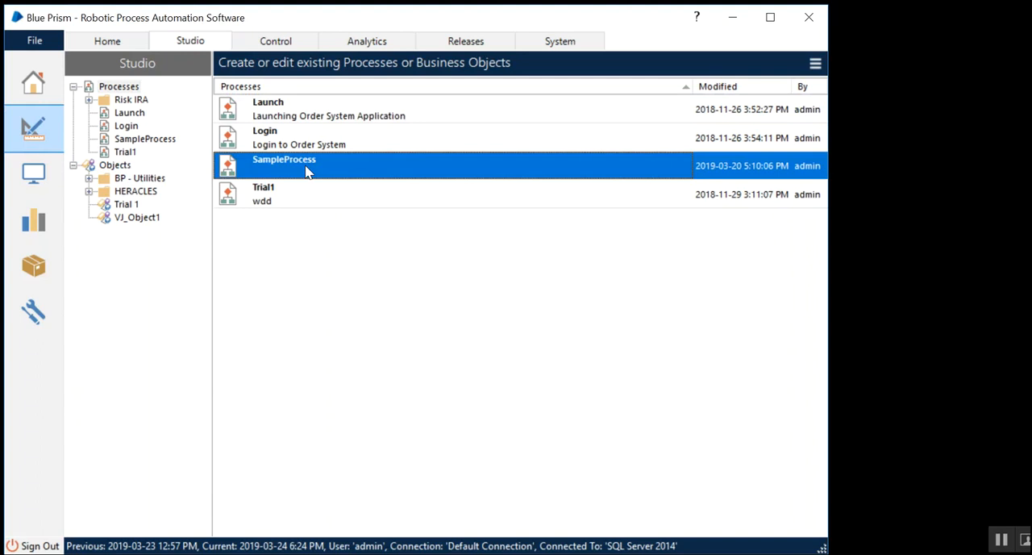
pyautogui.press('Down')
pyautogui.doubleClick(303, 165)
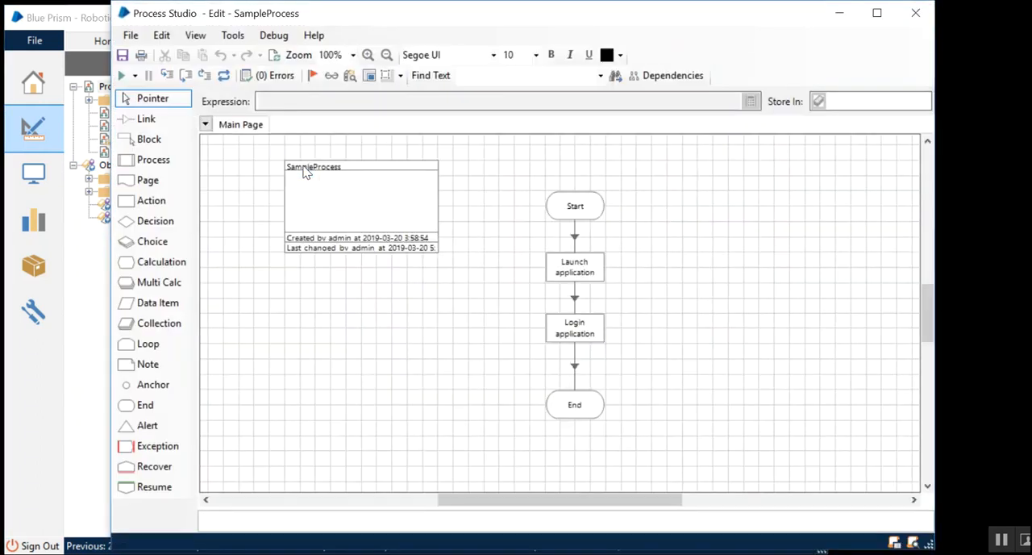
pyautogui.moveTo(647, 235); pyautogui.dragTo(489, 360)
pyautogui.press('Delete')
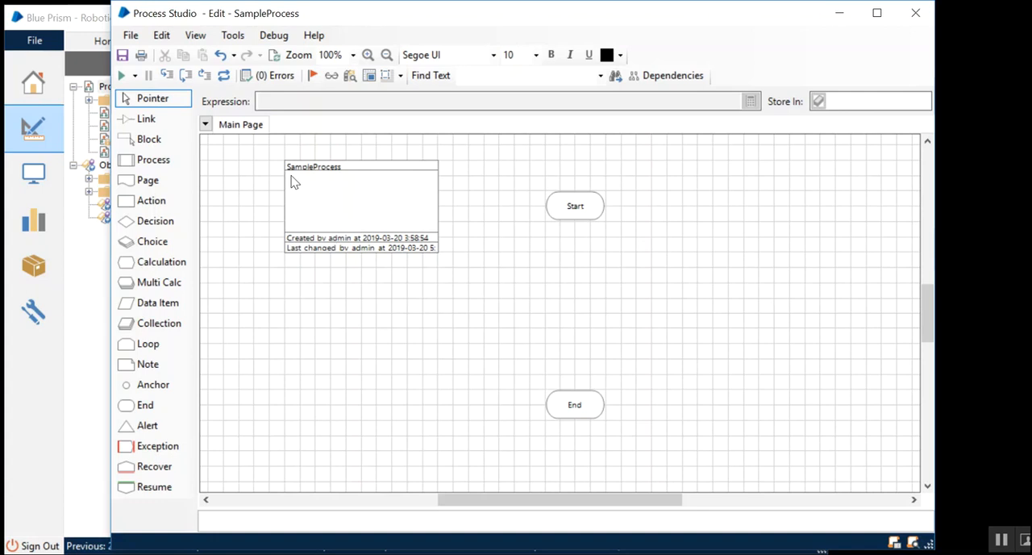
# - Start importing a release from the main Blue Prism window and browse for its input file
pyautogui.click(130, 35)
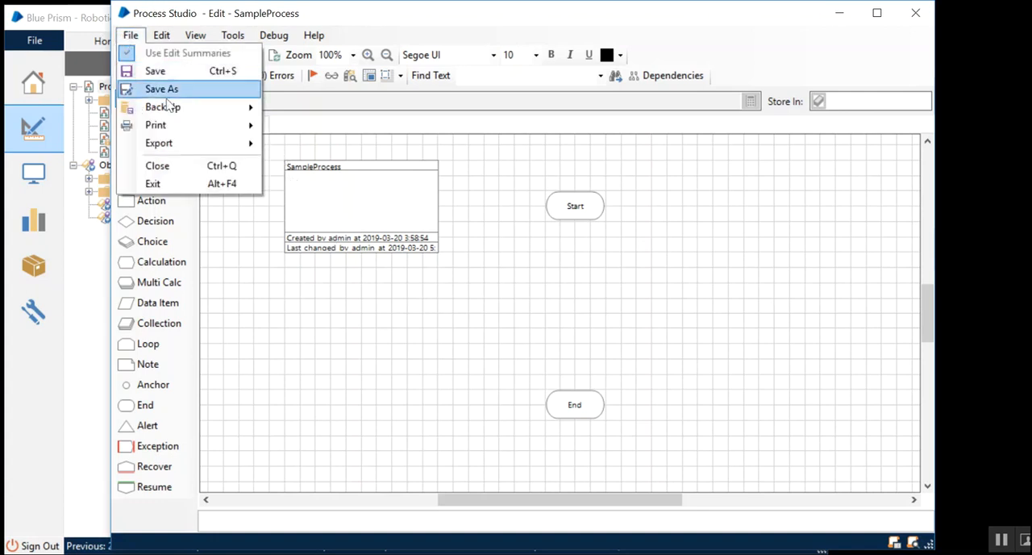
pyautogui.click(176, 25)
pyautogui.moveTo(182, 20); pyautogui.dragTo(251, 19)
pyautogui.click(141, 24)
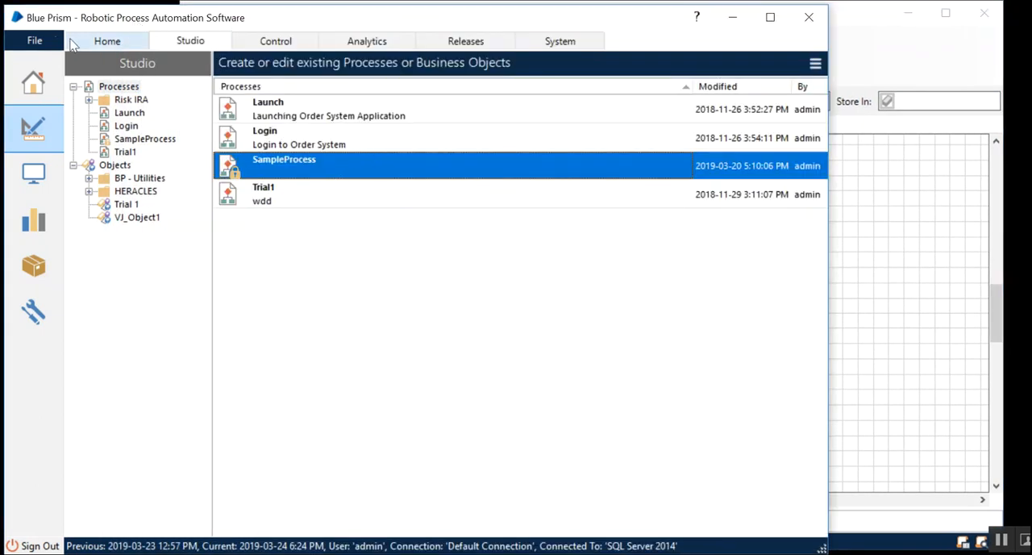
pyautogui.click(29, 42)
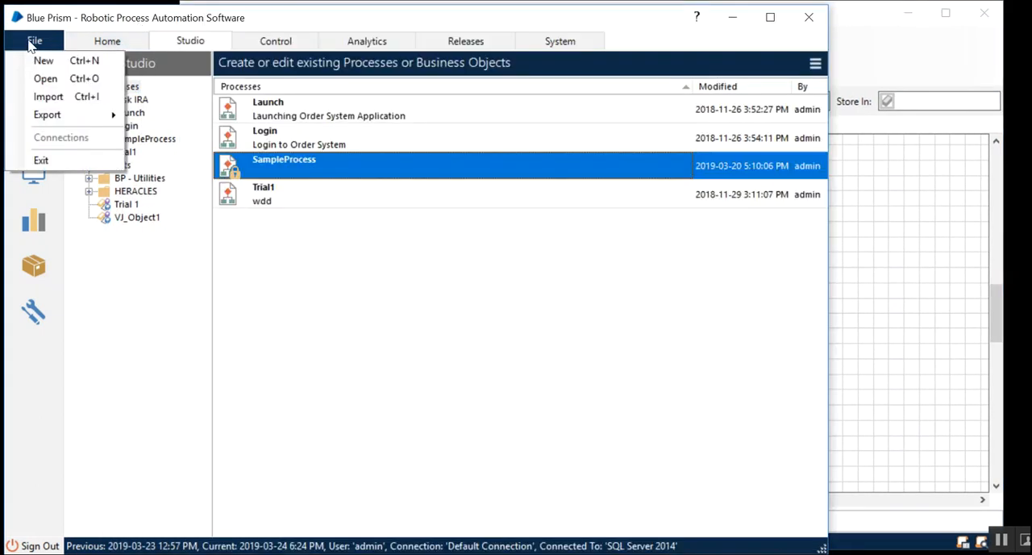
pyautogui.click(65, 97)
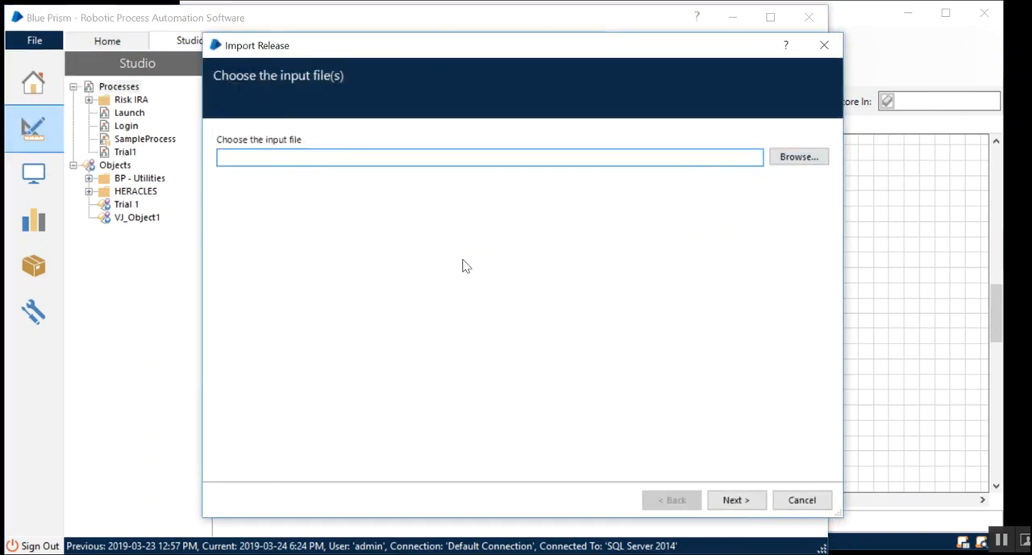
pyautogui.click(779, 159)
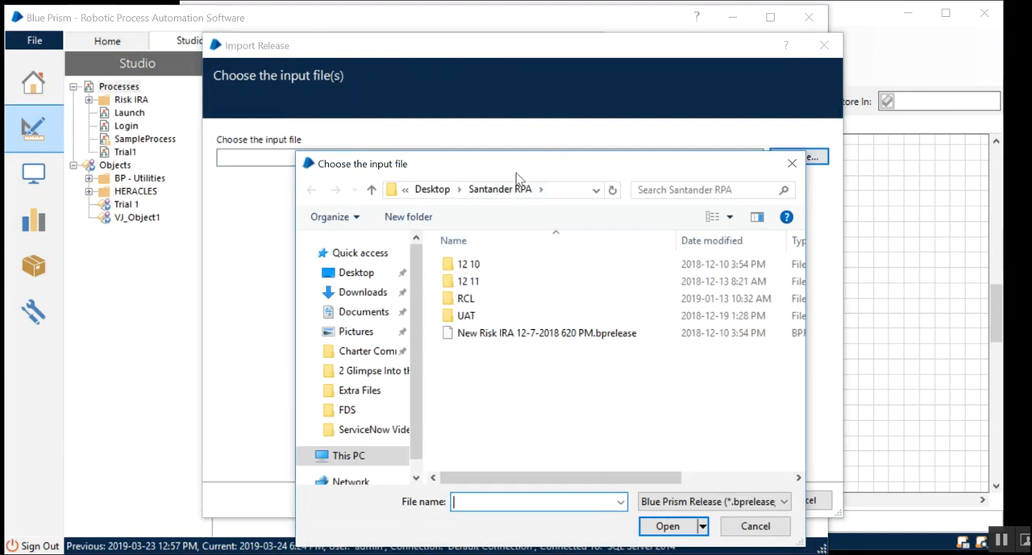
# - Browse to the VBO folder inside Blue Prism Automate on the C: drive and examine the available BPA Object files
pyautogui.click(266, 213)
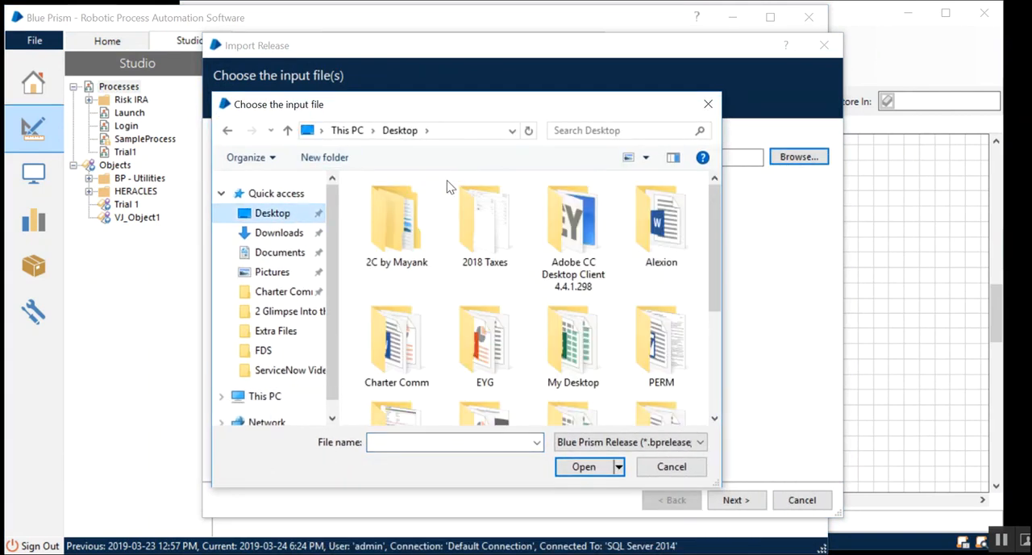
pyautogui.scroll(-1, 613, 258)
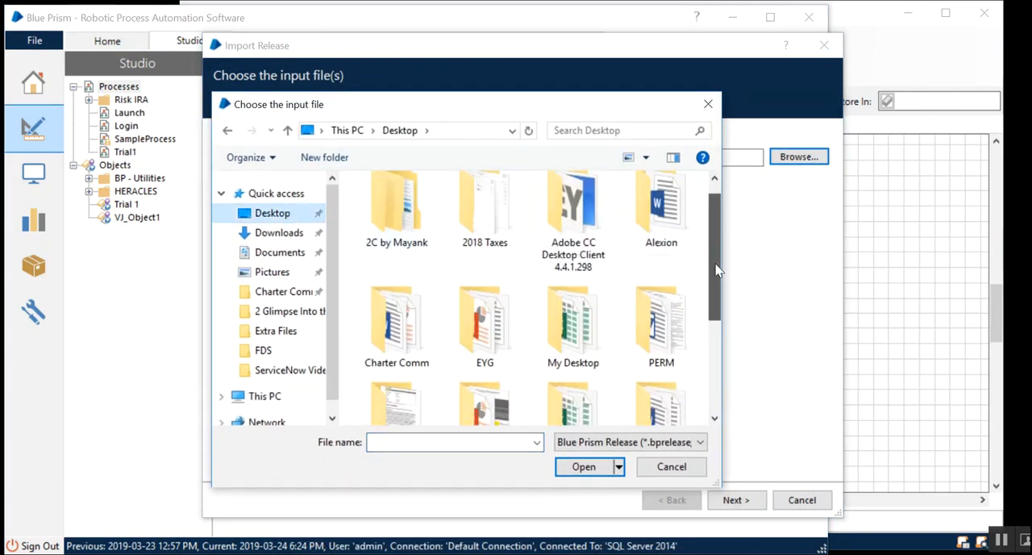
pyautogui.click(263, 396)
pyautogui.click(446, 290)
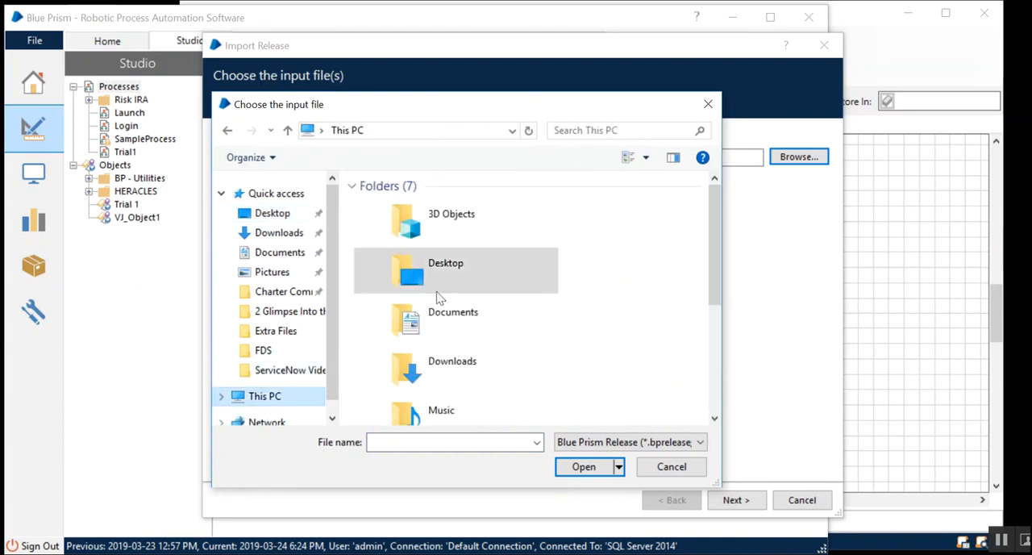
pyautogui.scroll(-3, 446, 292)
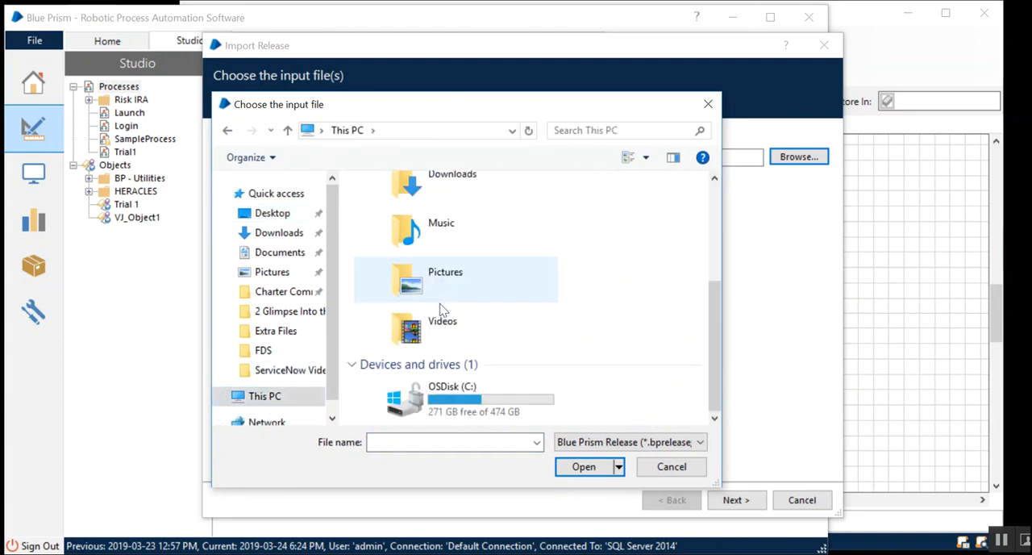
pyautogui.doubleClick(428, 395)
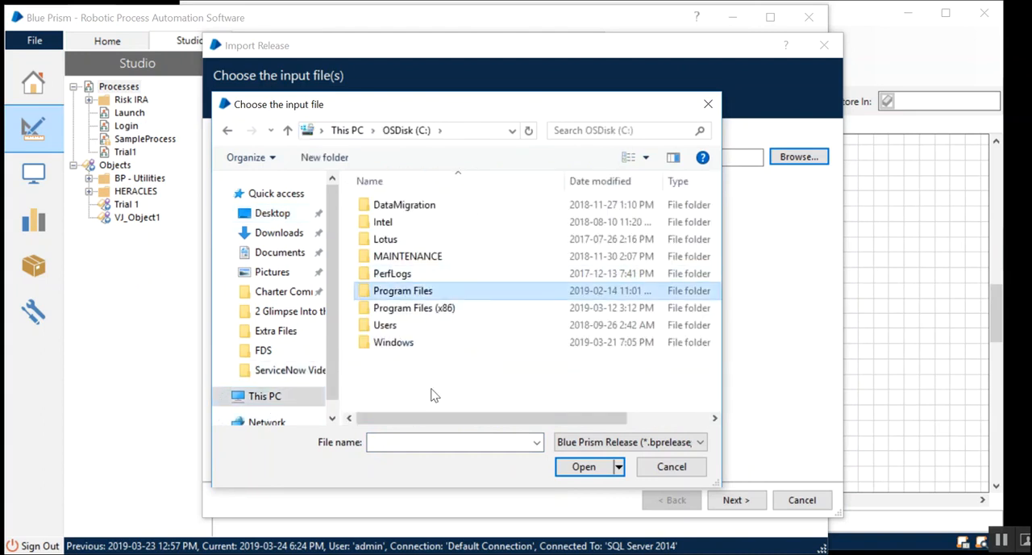
pyautogui.press('Down')
pyautogui.press('Return')
pyautogui.doubleClick(422, 275)
pyautogui.doubleClick(404, 211)
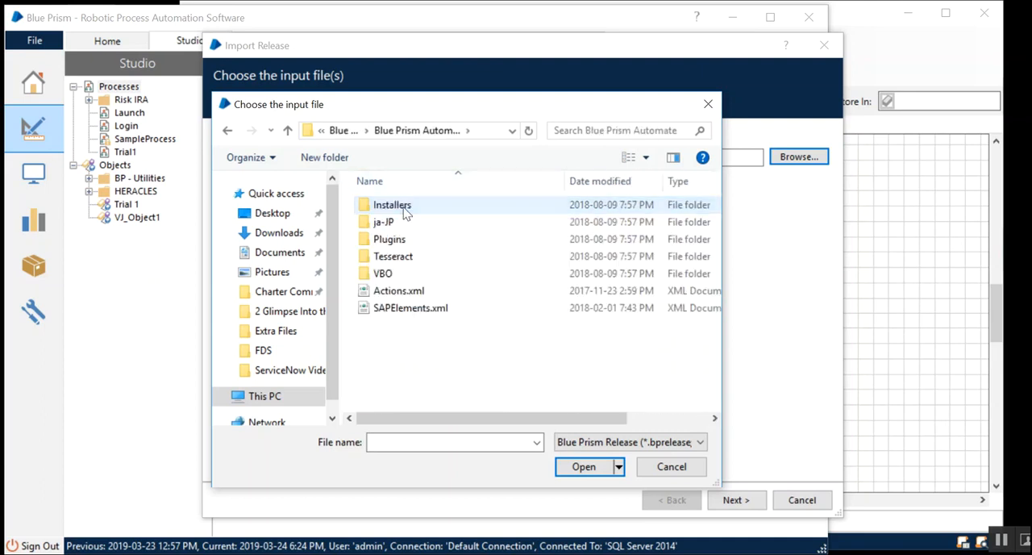
pyautogui.doubleClick(382, 274)
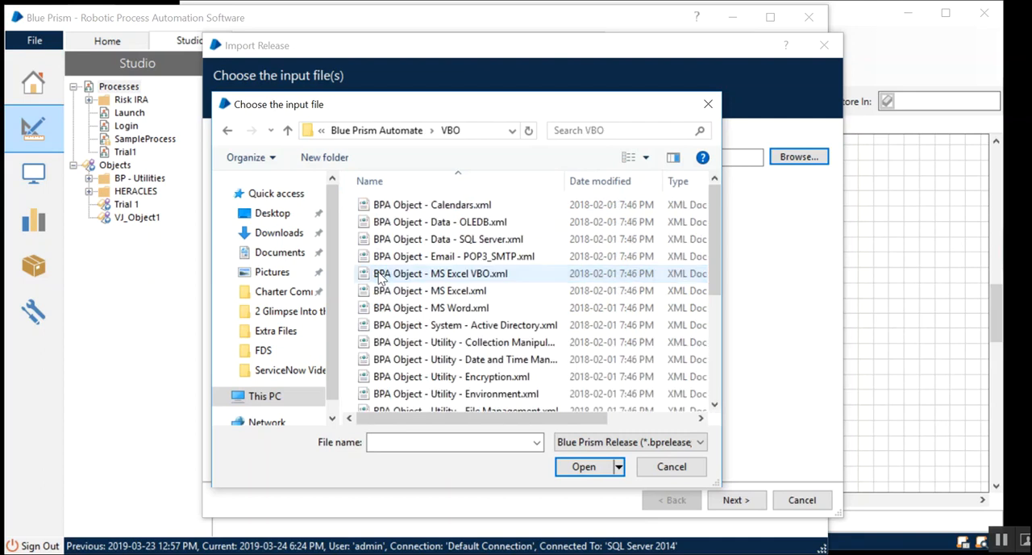
pyautogui.moveTo(717, 263); pyautogui.dragTo(722, 232)
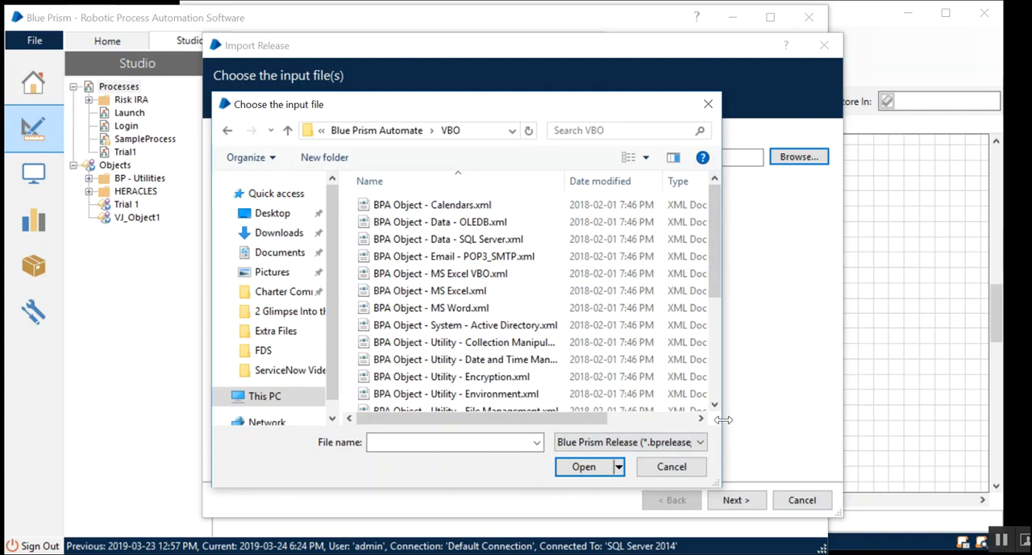
pyautogui.moveTo(713, 219); pyautogui.dragTo(716, 199)
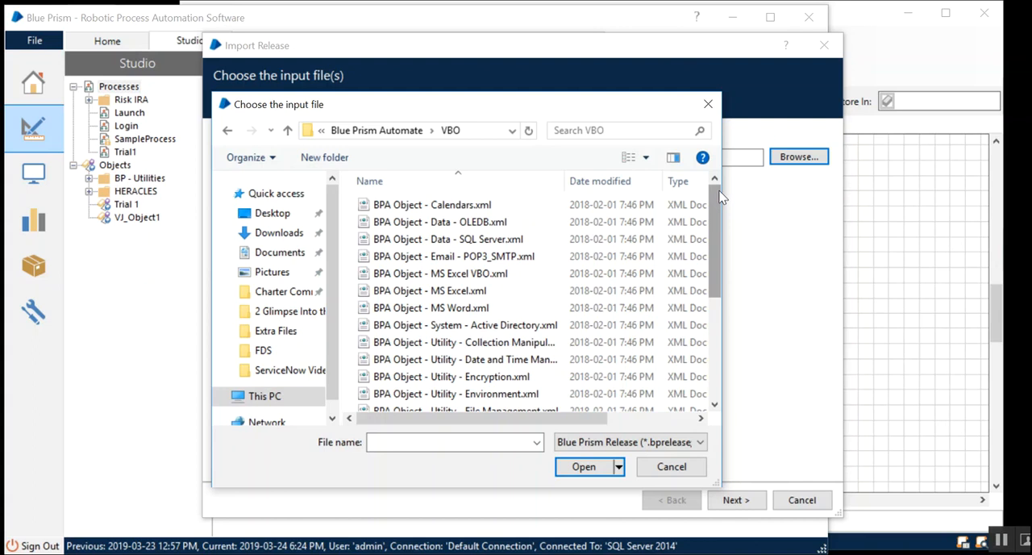
# - Choose BPA Object - MS Excel.xml as the candidate import file, but cancel the import and return to SampleProcess
pyautogui.click(448, 295)
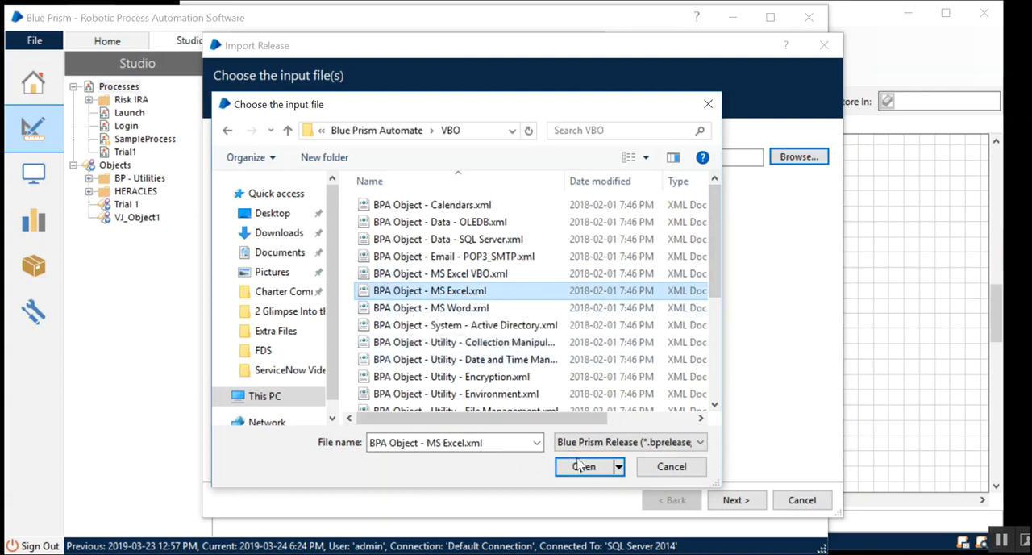
pyautogui.click(708, 104)
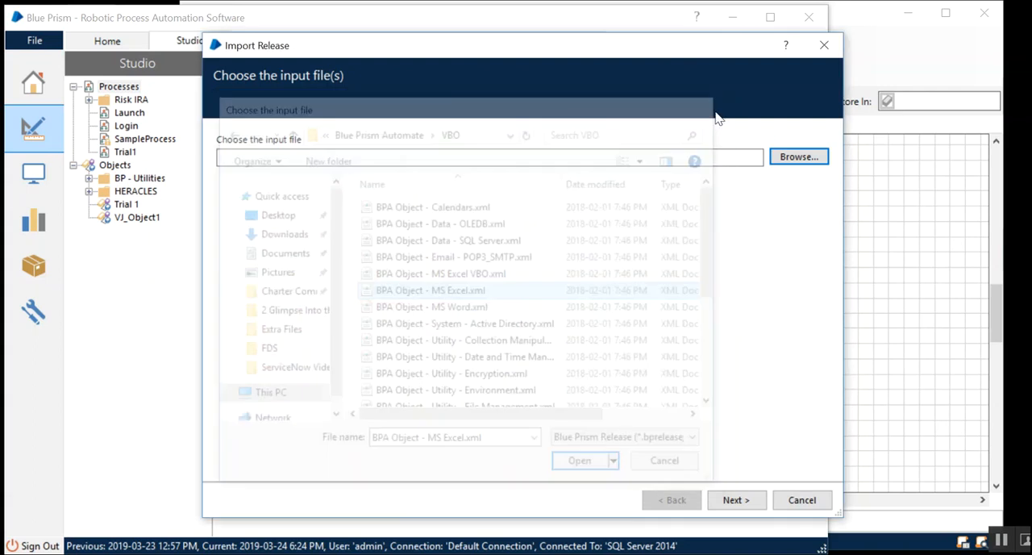
pyautogui.click(824, 45)
pyautogui.click(872, 54)
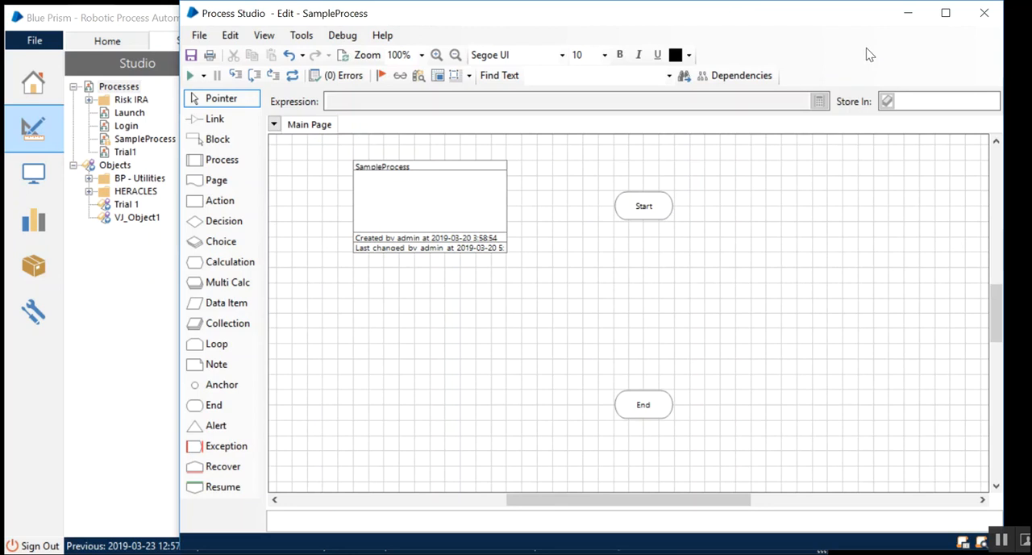
pyautogui.click(600, 279)
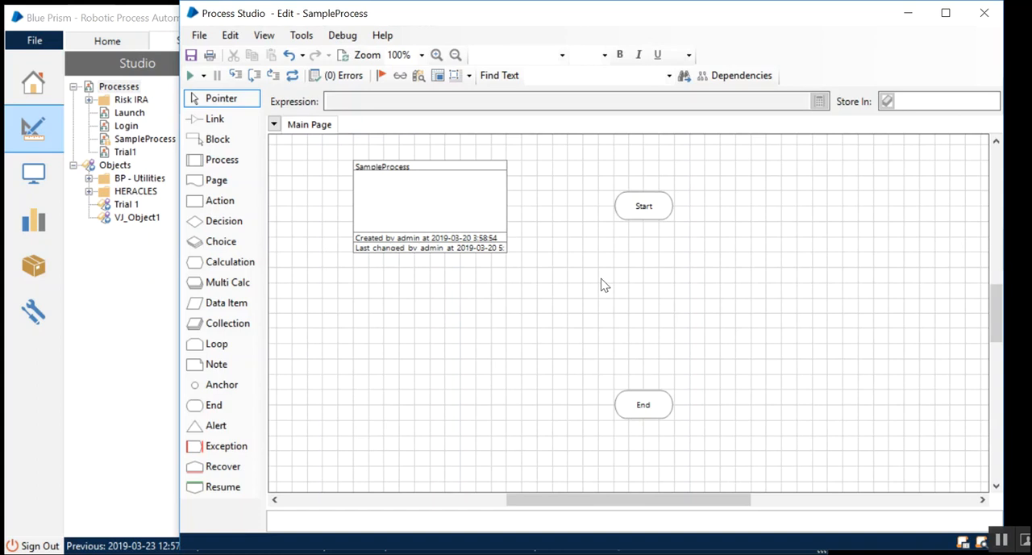
# - Switch to Excel by launching it and close its initial blank workbook
pyautogui.press('super')
pyautogui.write('excel')
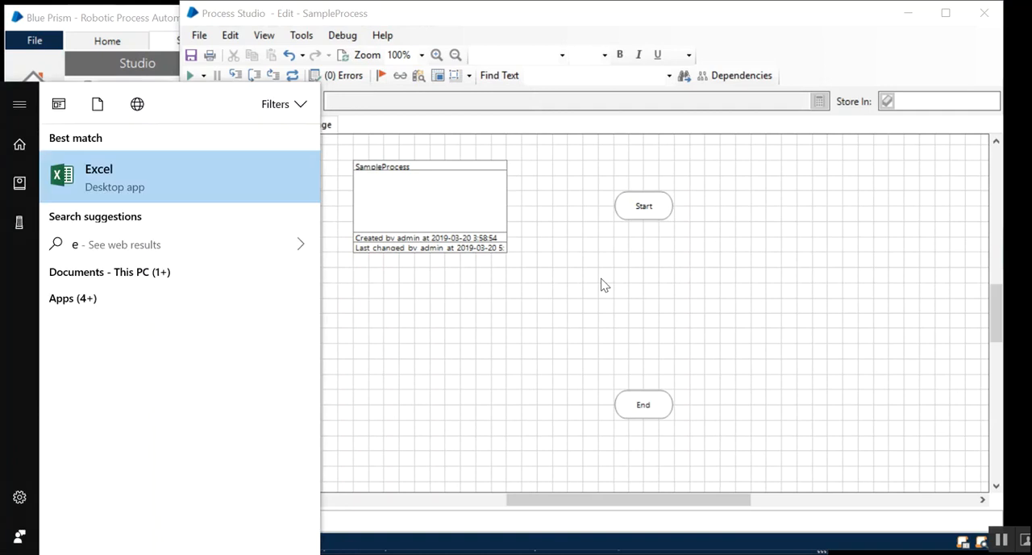
pyautogui.press('Return')
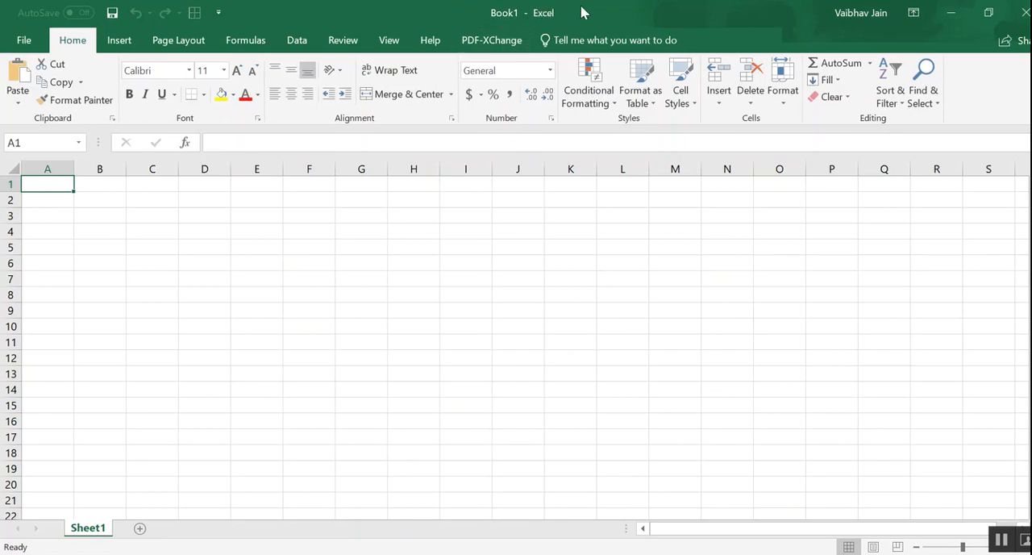
pyautogui.click(20, 38)
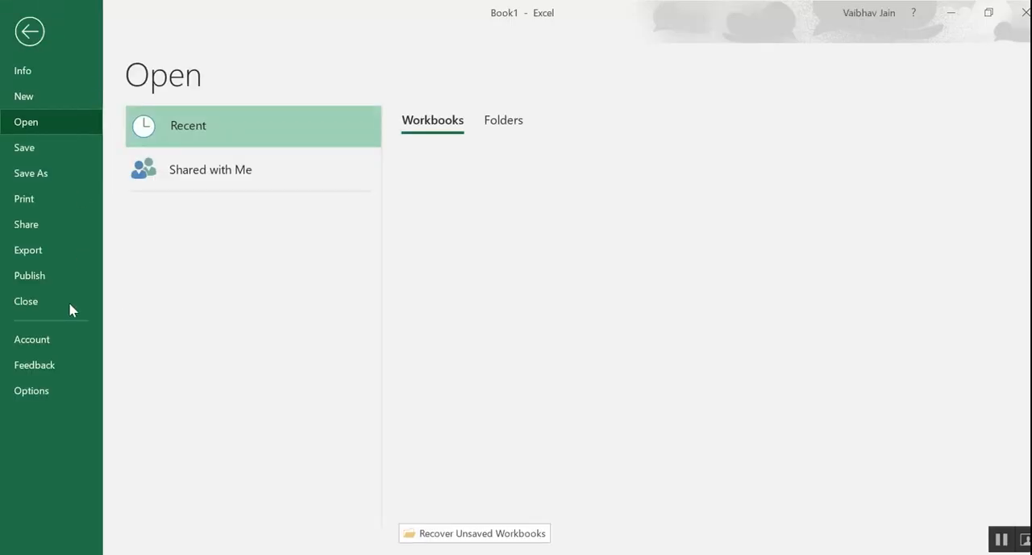
pyautogui.click(48, 300)
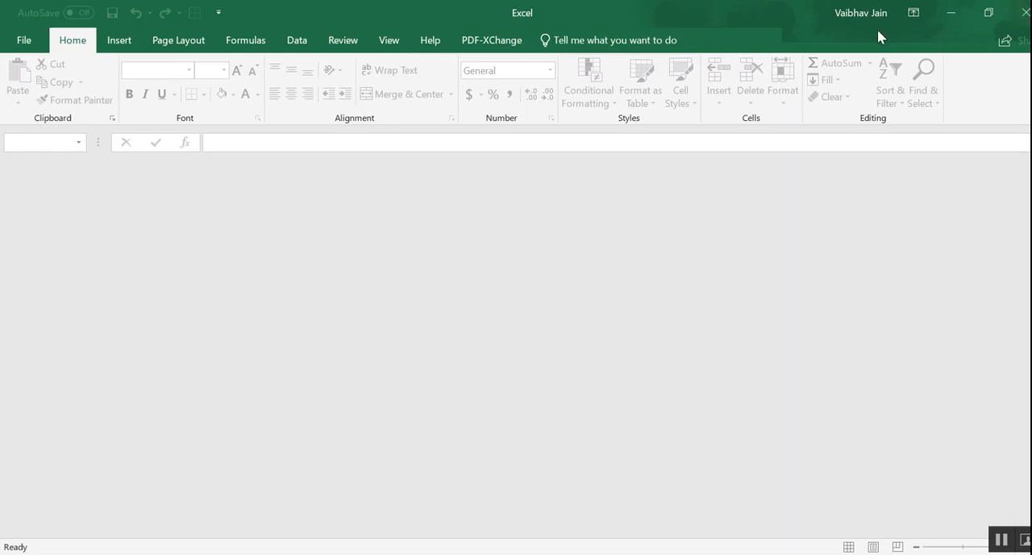
# - Create a new blank workbook and add two more worksheets to it
pyautogui.hotkey('ctrl', 'n')
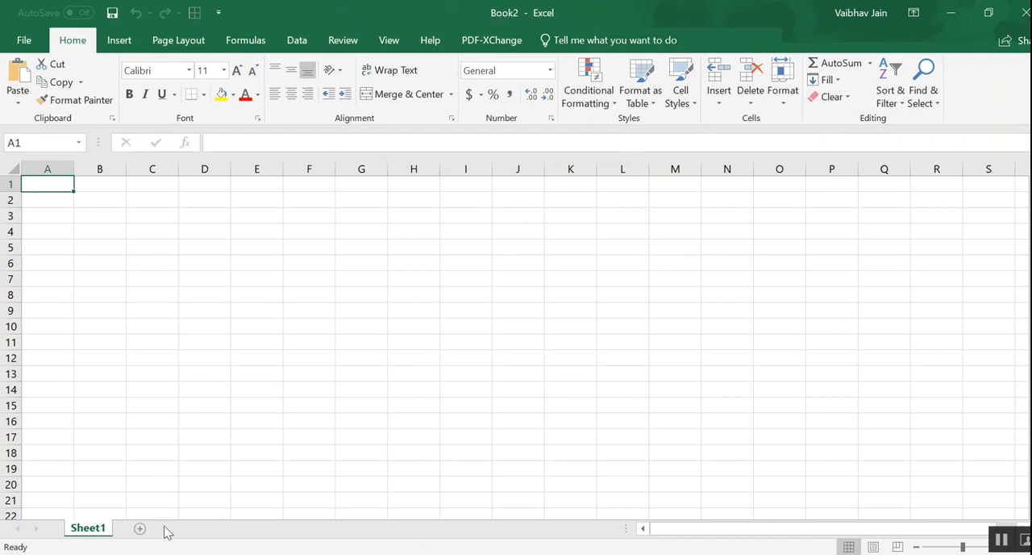
pyautogui.click(140, 528)
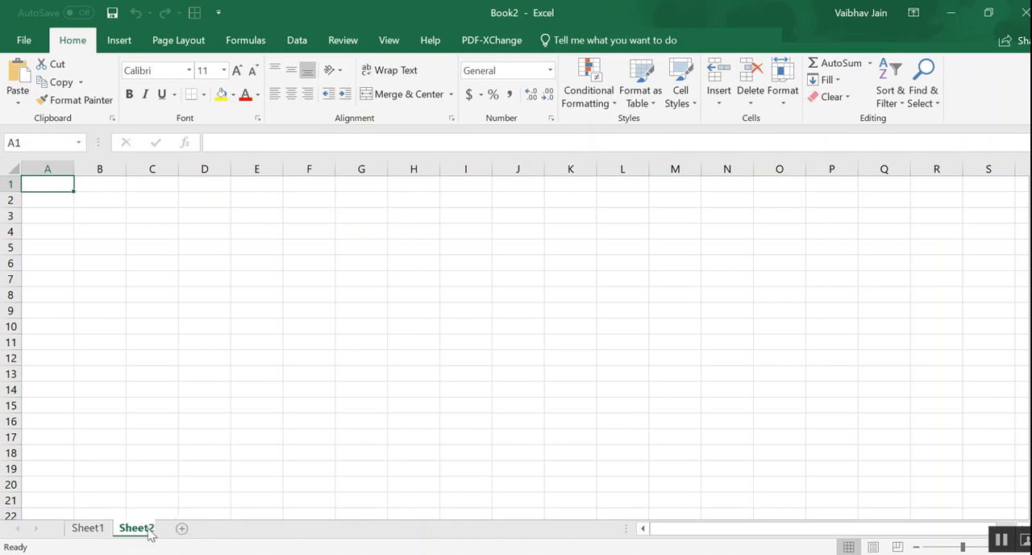
pyautogui.click(181, 528)
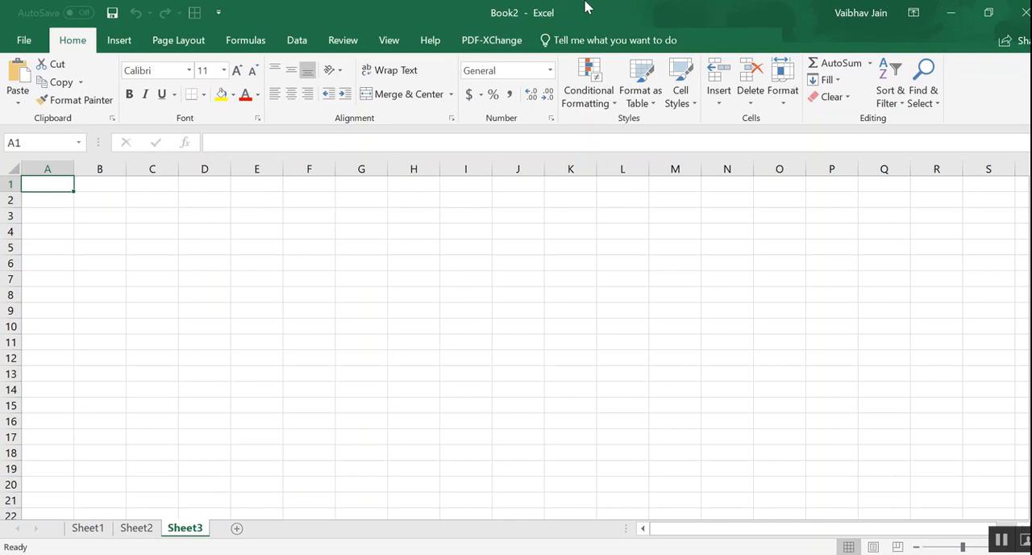
# - Save the new workbook to the Desktop as myWorkbook.xlsx
pyautogui.moveTo(586, 7); pyautogui.dragTo(450, 95)
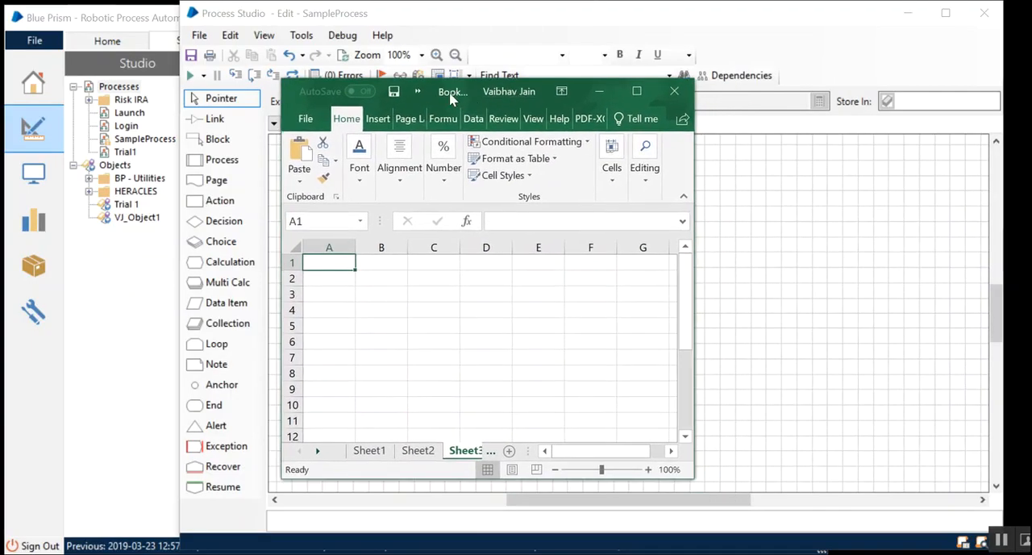
pyautogui.doubleClick(452, 97)
pyautogui.hotkey('alt', 'f')
pyautogui.press('a')
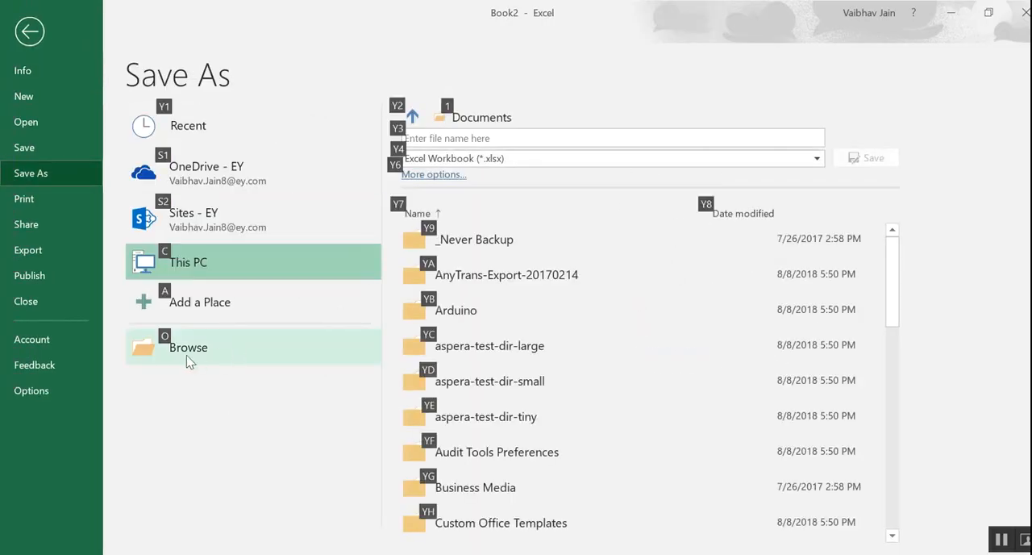
pyautogui.press('o')
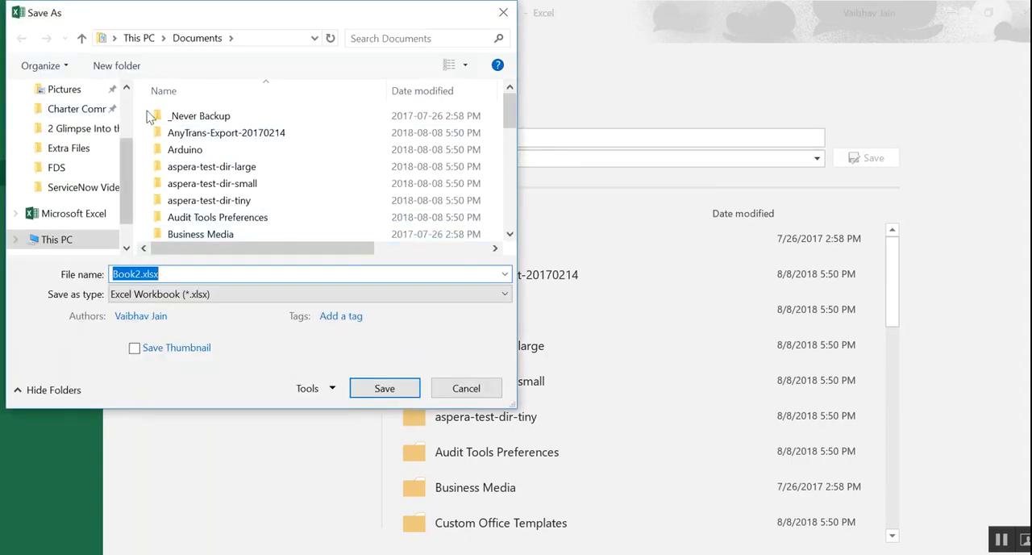
pyautogui.scroll(3, 131, 116)
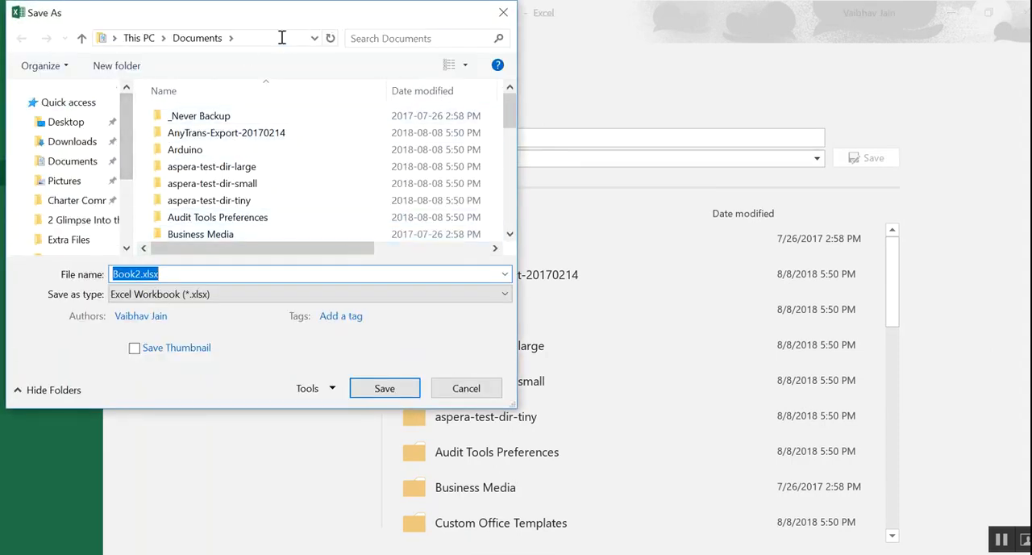
pyautogui.click(281, 38)
pyautogui.click(67, 122)
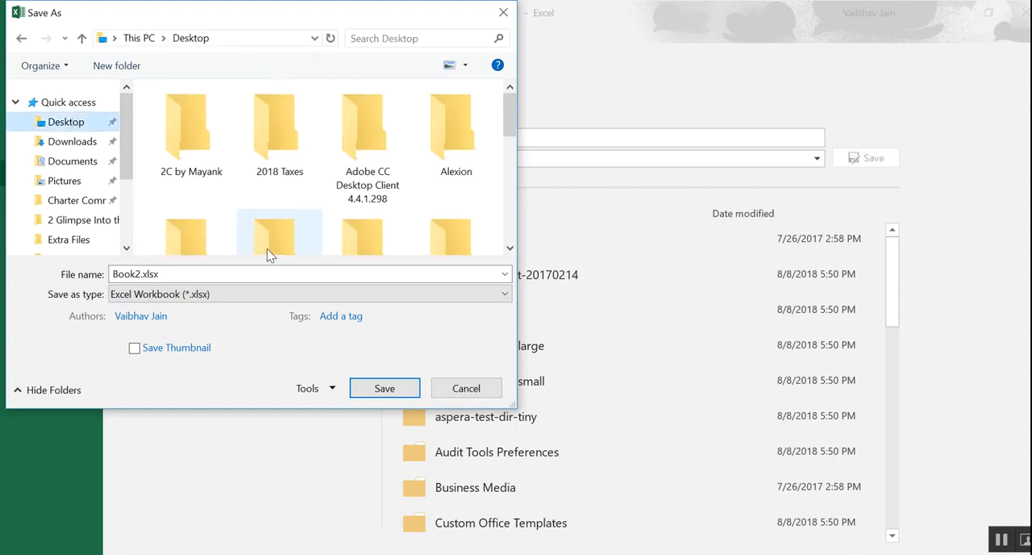
pyautogui.click(179, 274)
pyautogui.moveTo(143, 274); pyautogui.dragTo(94, 267)
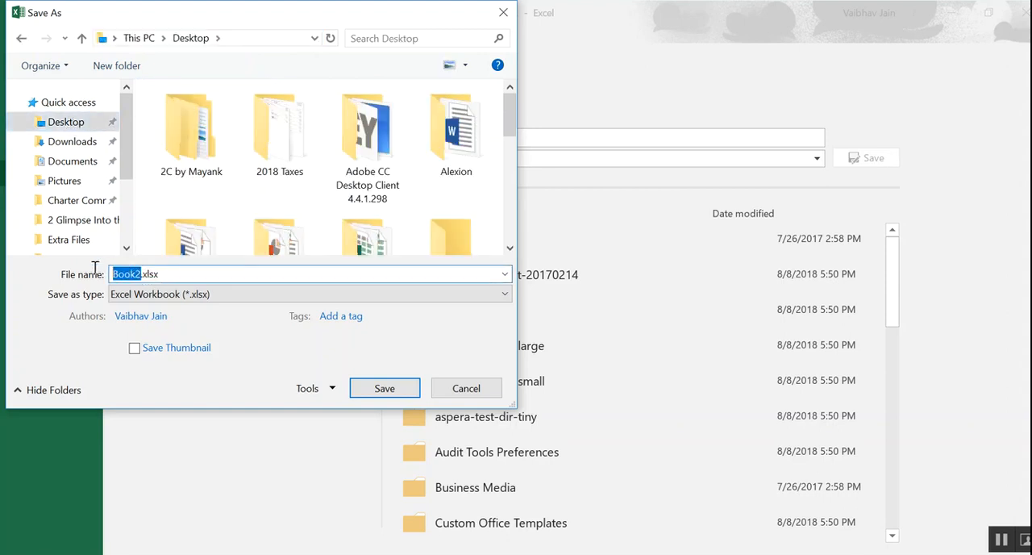
pyautogui.write('myWorkbook')
pyautogui.press('Return')
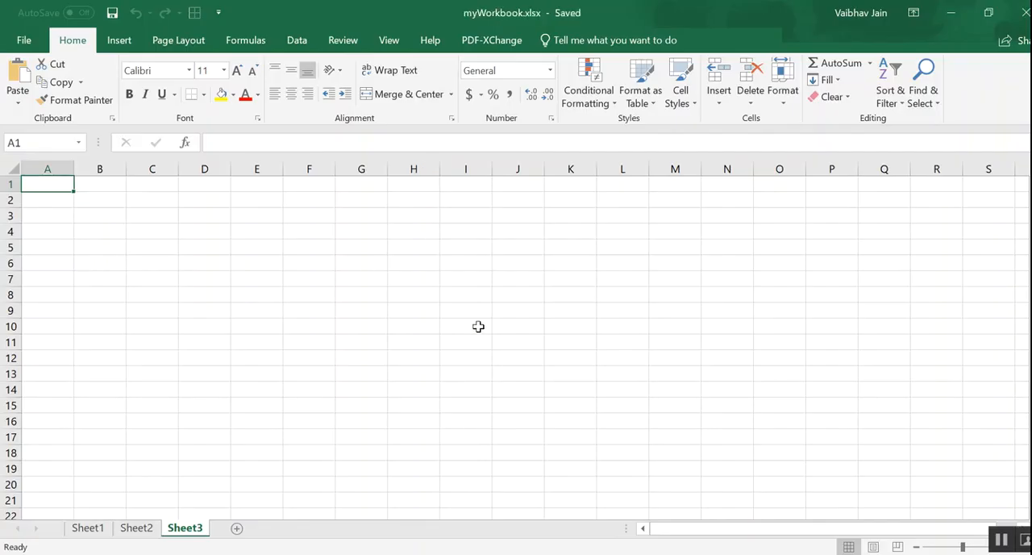
# - Rename Sheet1 to ProRPA and save the workbook with cell A1 selected
pyautogui.click(87, 529)
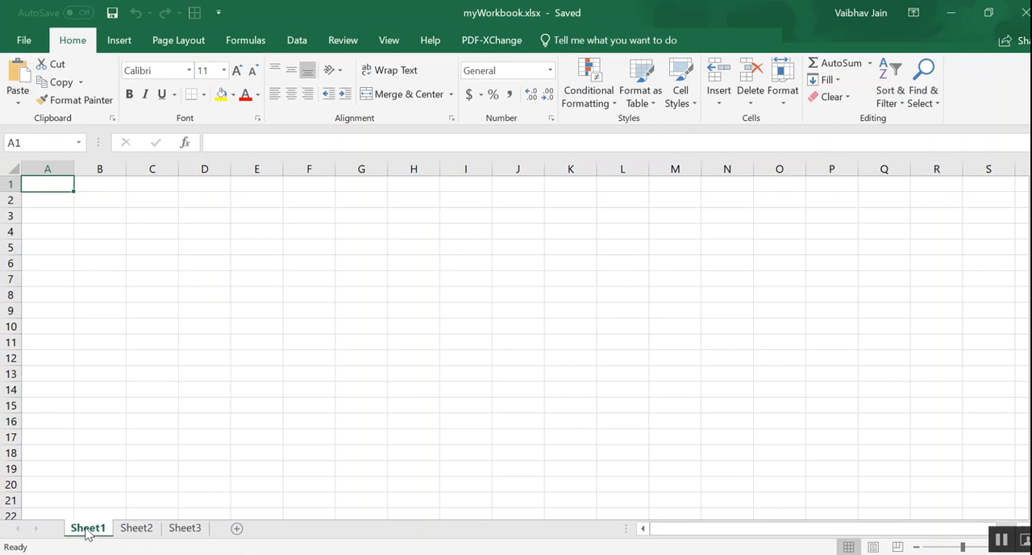
pyautogui.doubleClick(87, 529)
pyautogui.write('ProRPA')
pyautogui.press('Return')
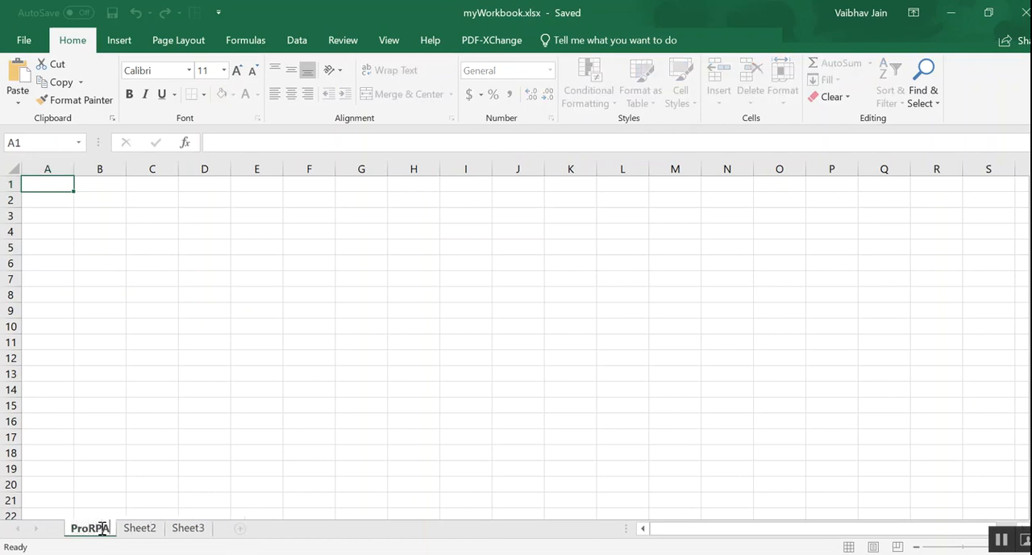
pyautogui.click(59, 199)
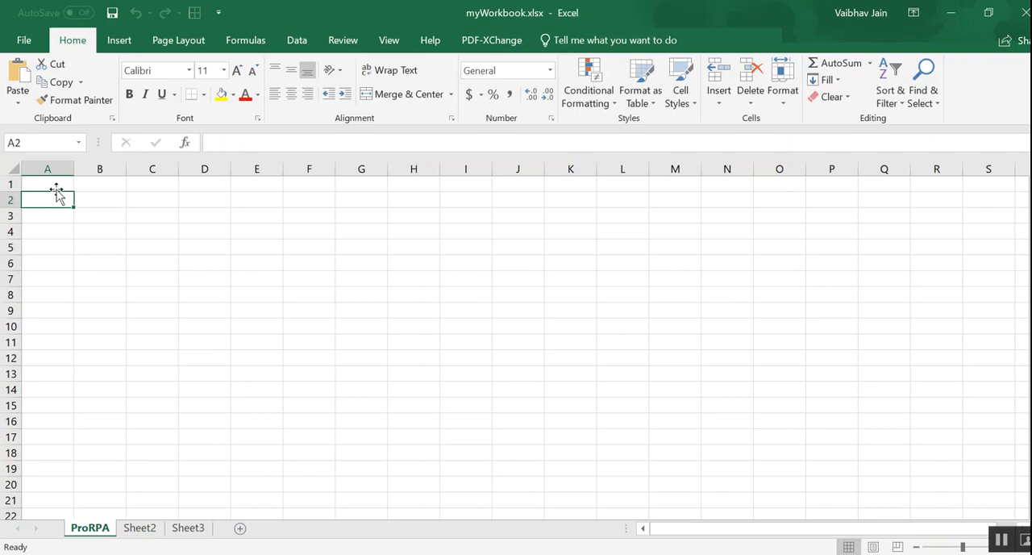
pyautogui.click(52, 185)
pyautogui.hotkey('ctrl', 's')
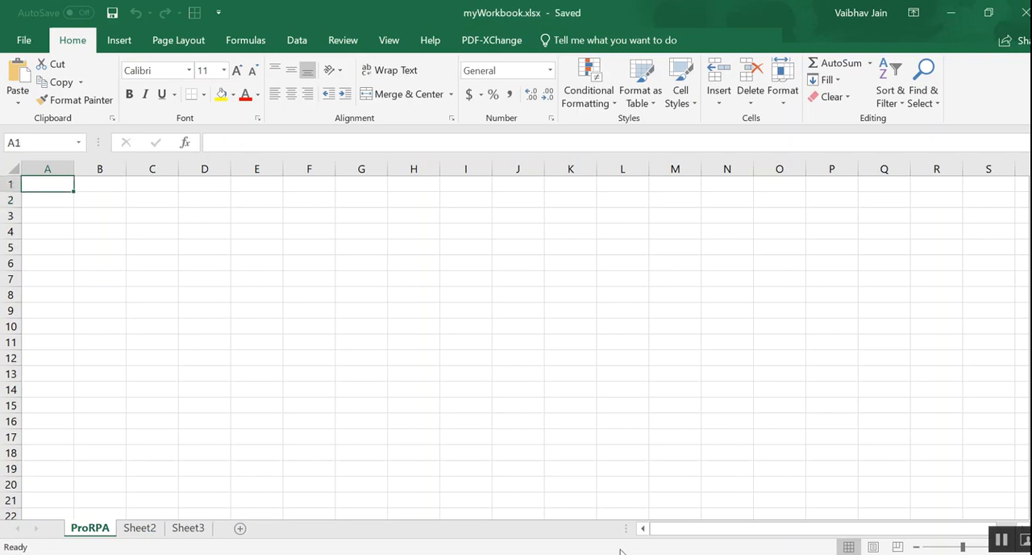
# - Switch to Blue Prism Process Studio and add an Action stage below Start that uses the MS Excel VBO Create Instance action
pyautogui.hotkey('alt', 'Tab')
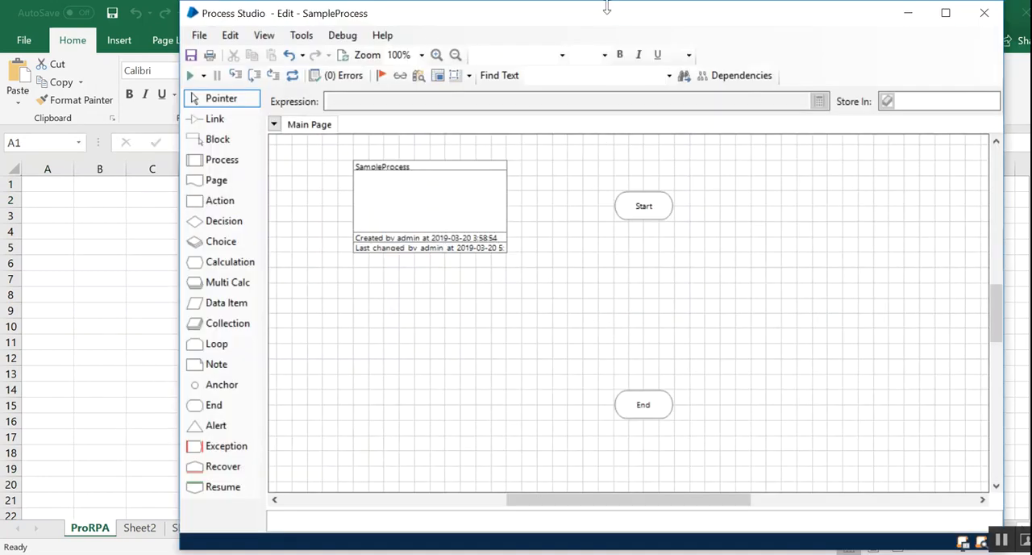
pyautogui.moveTo(600, 22); pyautogui.dragTo(483, 29)
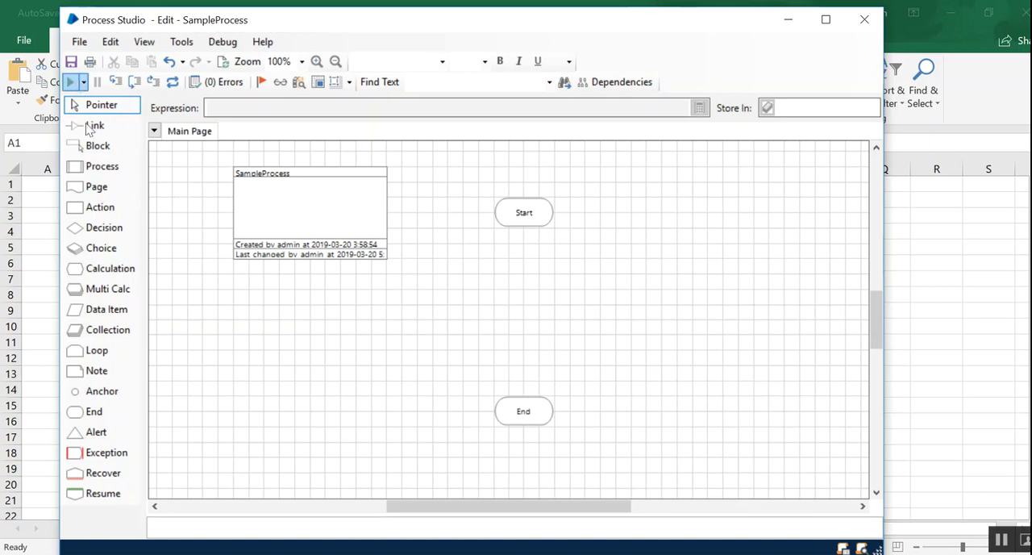
pyautogui.moveTo(100, 207); pyautogui.dragTo(529, 268)
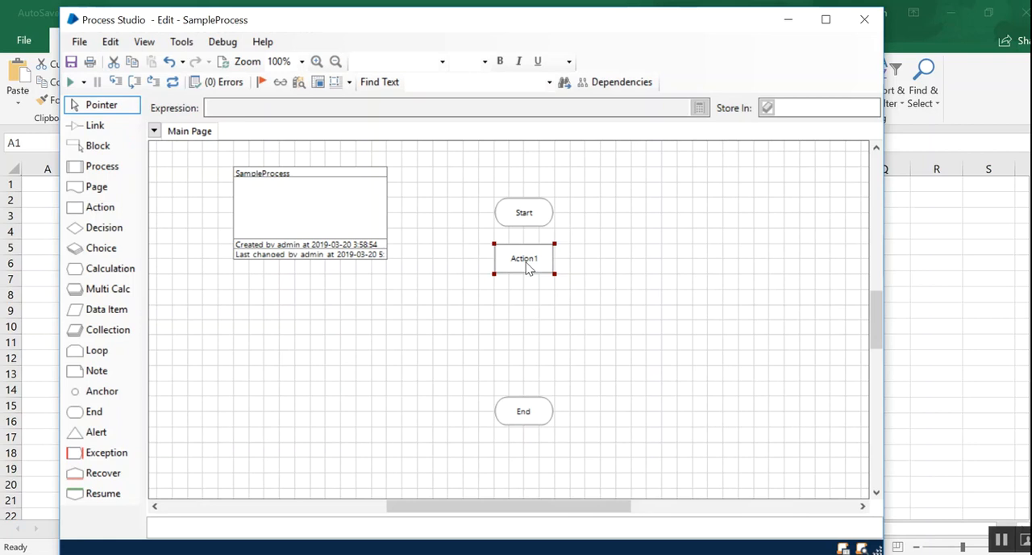
pyautogui.doubleClick(526, 264)
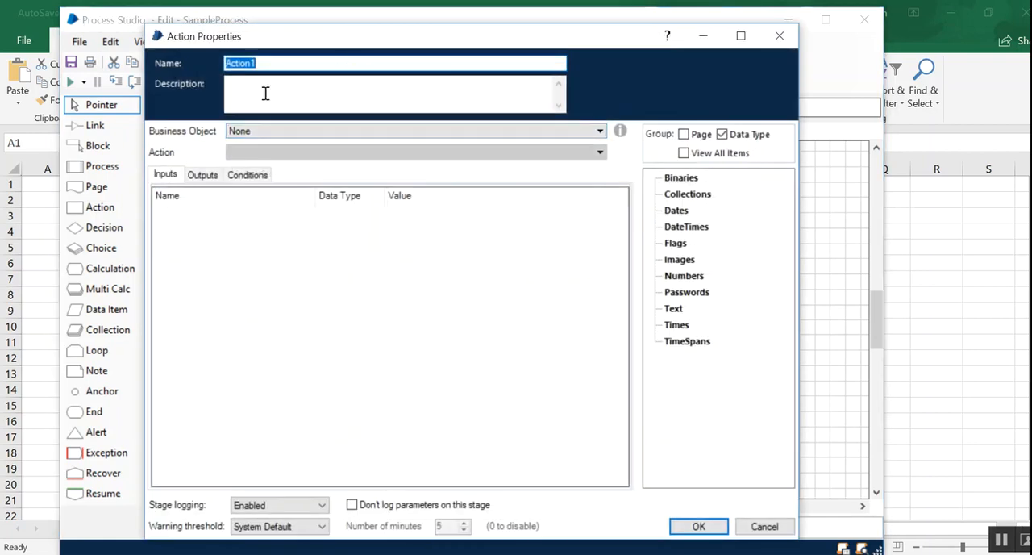
pyautogui.click(271, 133)
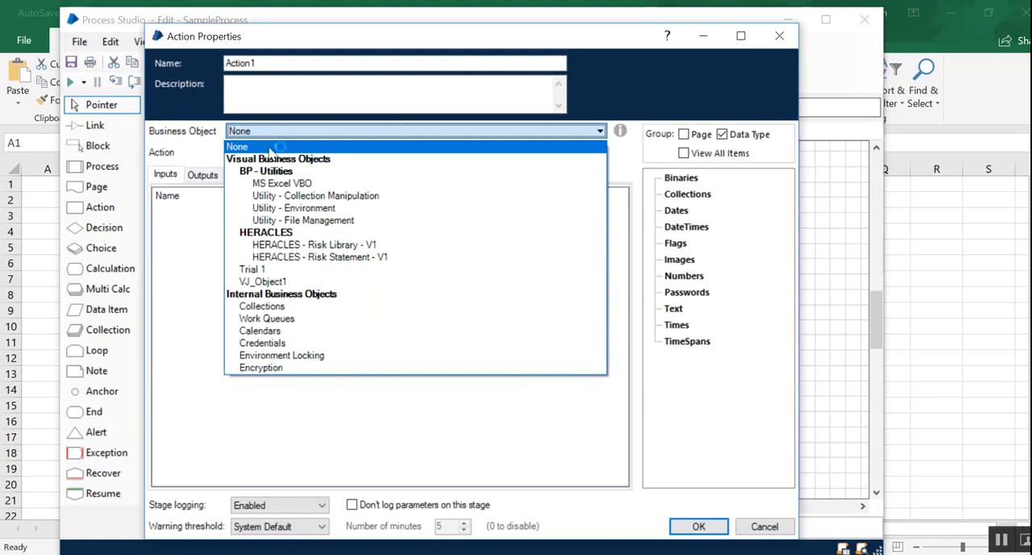
pyautogui.click(281, 184)
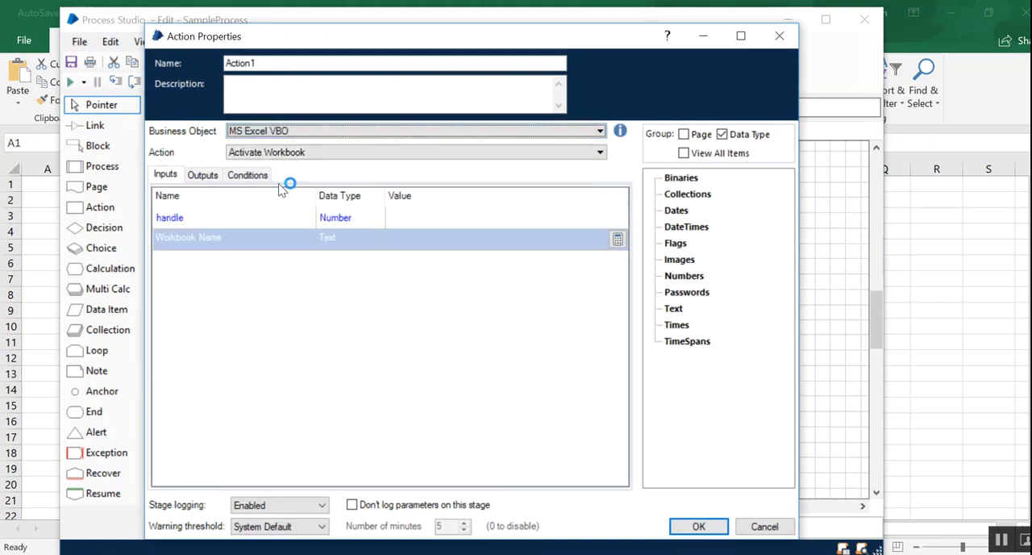
pyautogui.click(317, 155)
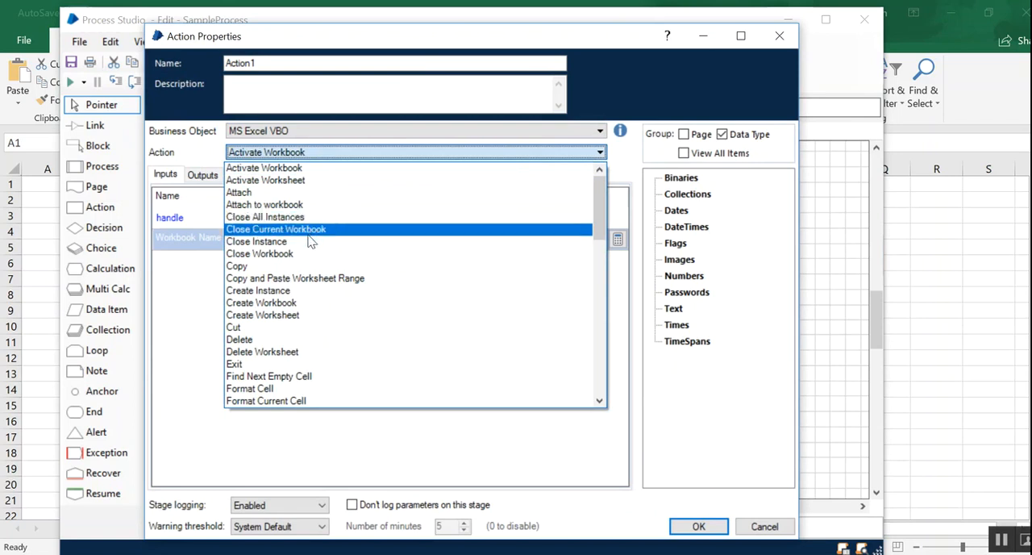
pyautogui.click(312, 295)
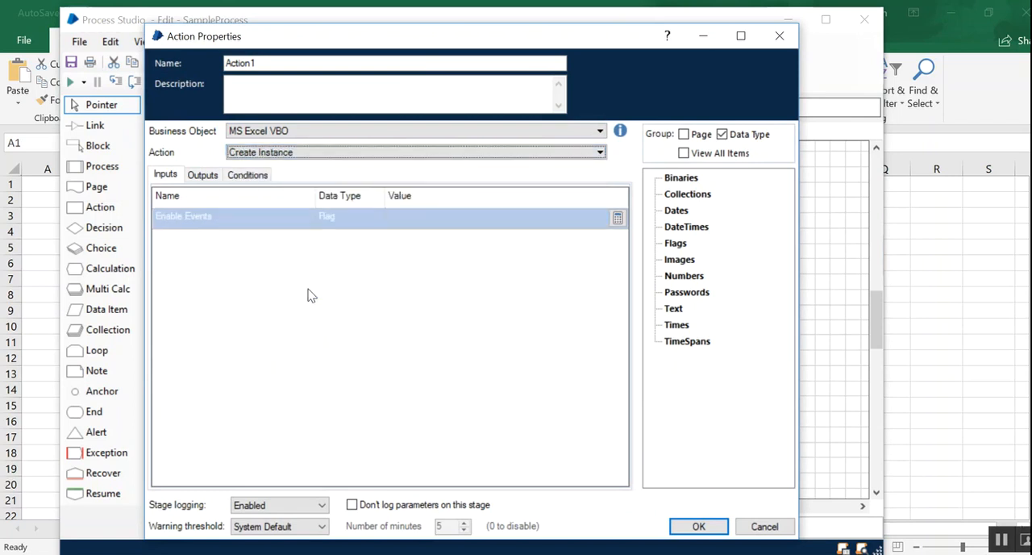
# - Store the Create Instance action's handle output in a new data item of the same name and apply the properties
pyautogui.click(214, 174)
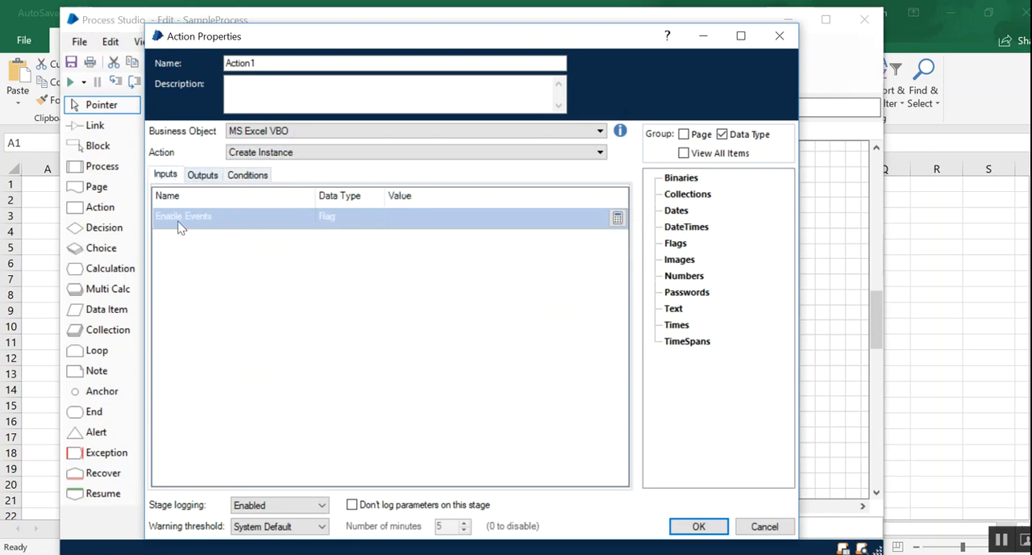
pyautogui.click(202, 174)
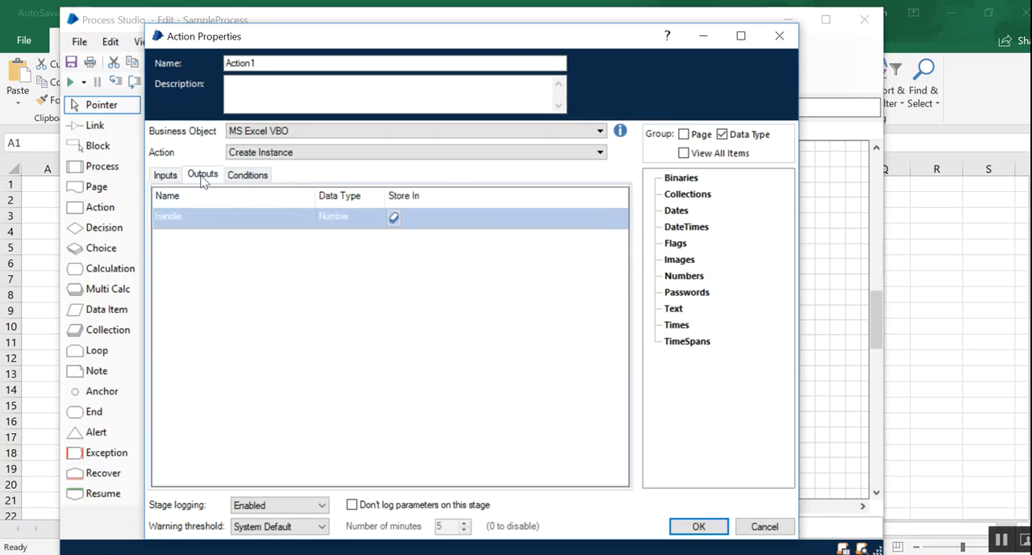
pyautogui.click(394, 218)
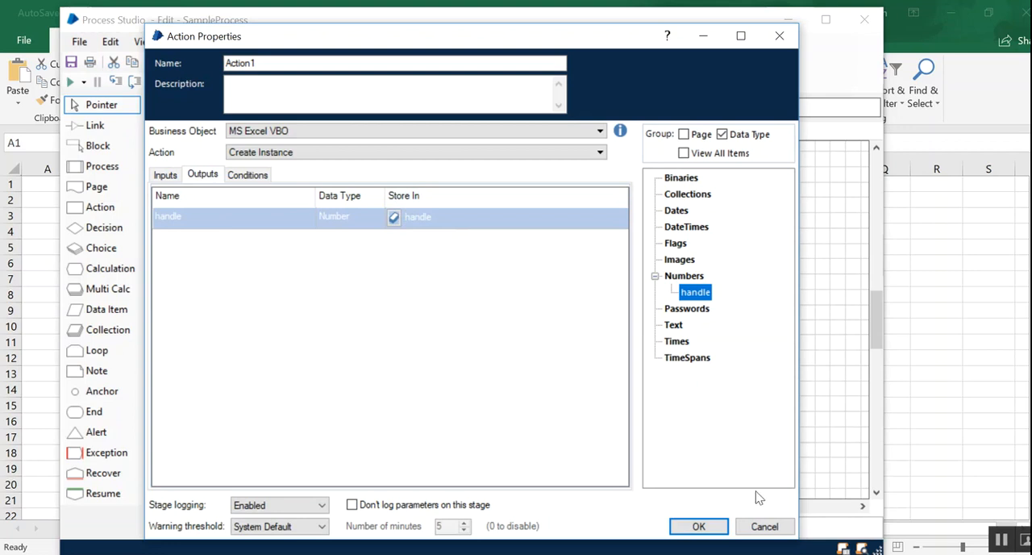
pyautogui.click(700, 526)
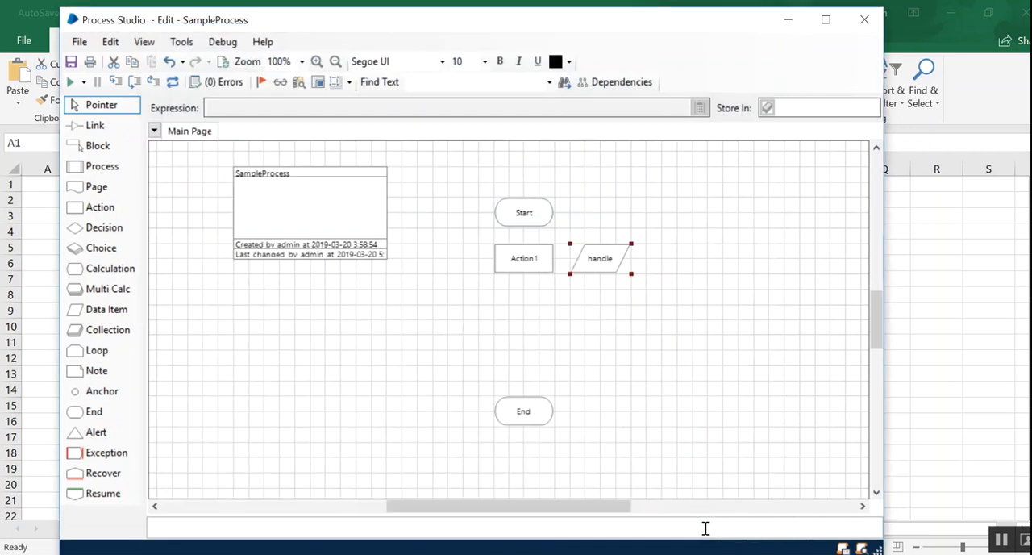
# - Move the handle data item below the SampleProcess information box and rename the action stage Create Instance
pyautogui.moveTo(606, 258); pyautogui.dragTo(327, 303)
pyautogui.click(530, 263)
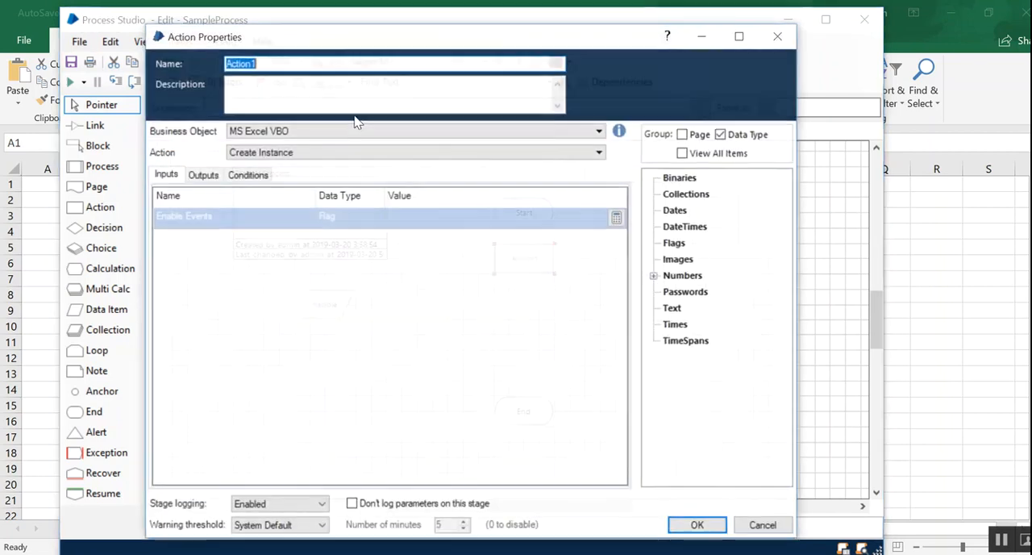
pyautogui.write('Create')
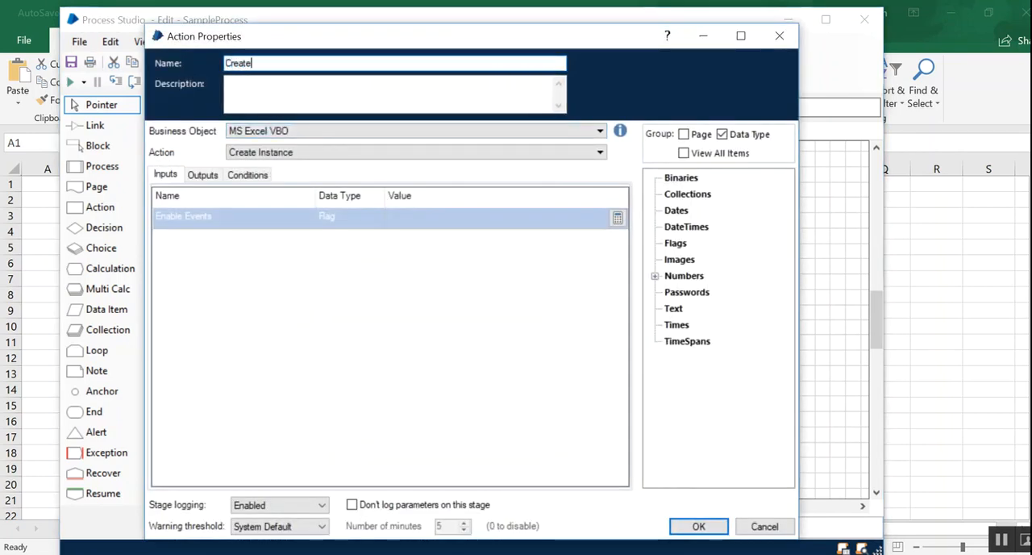
pyautogui.write(' Instance')
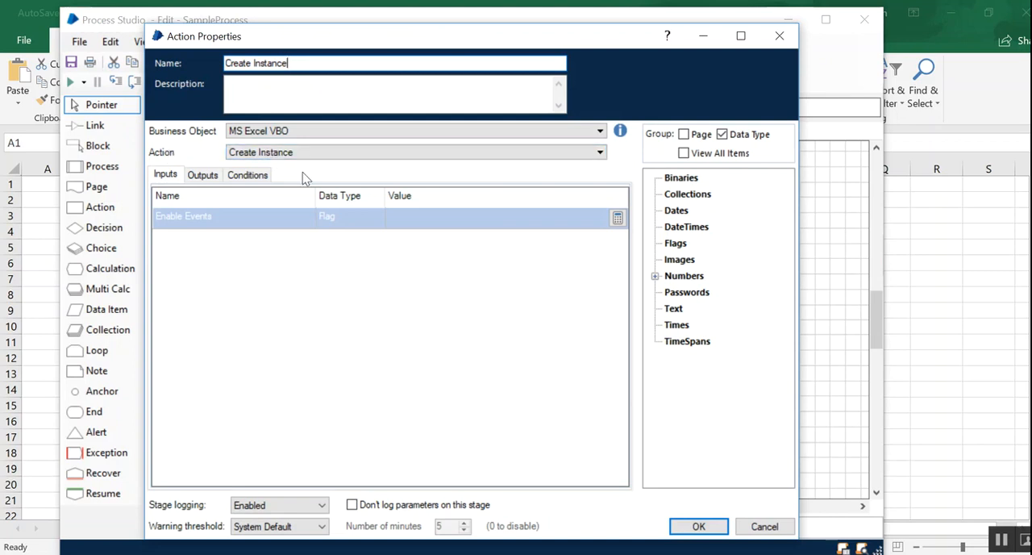
pyautogui.click(210, 175)
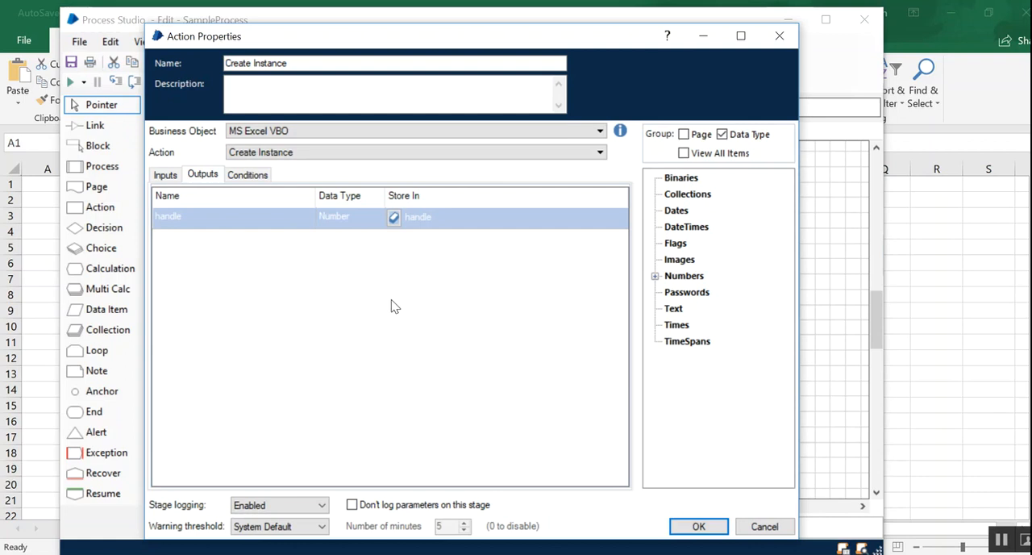
pyautogui.click(699, 524)
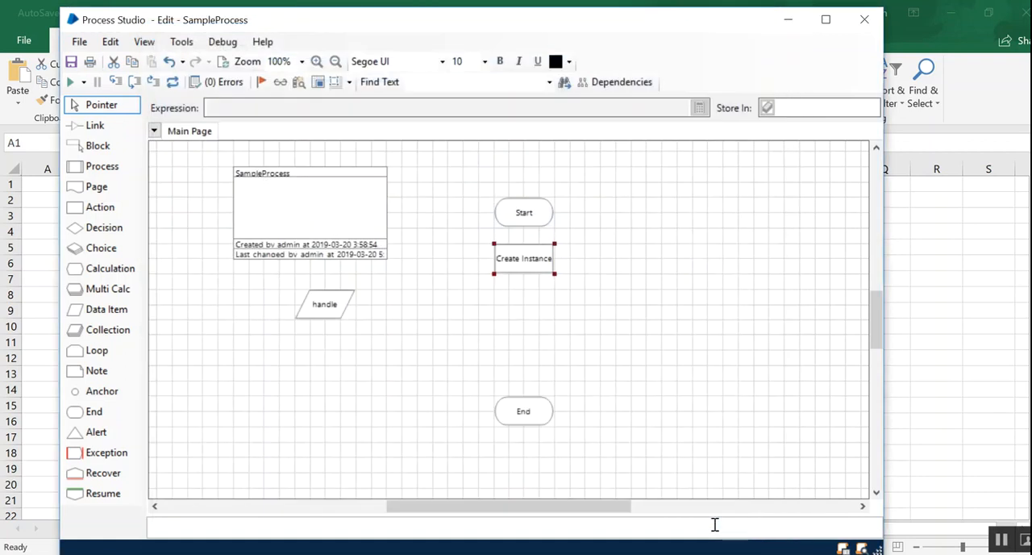
# - Shift the handle data item slightly closer to the SampleProcess information box and link Start to Create Instance
pyautogui.moveTo(339, 306); pyautogui.dragTo(354, 291)
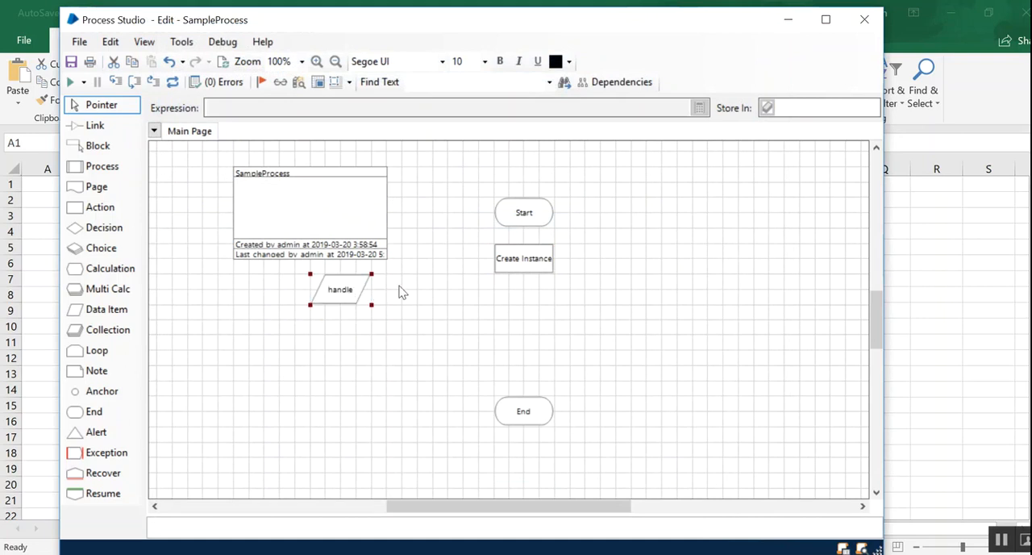
pyautogui.click(412, 334)
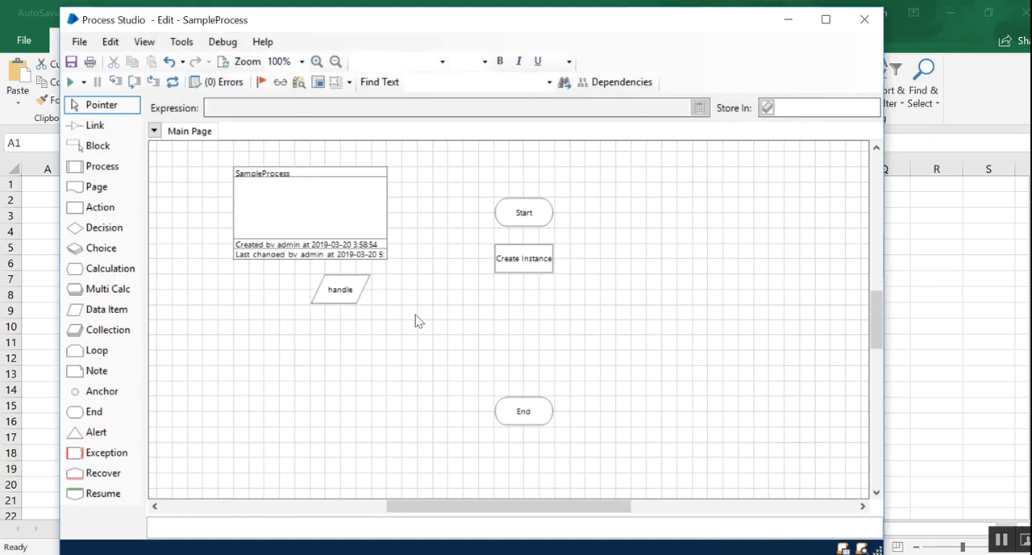
pyautogui.click(355, 292)
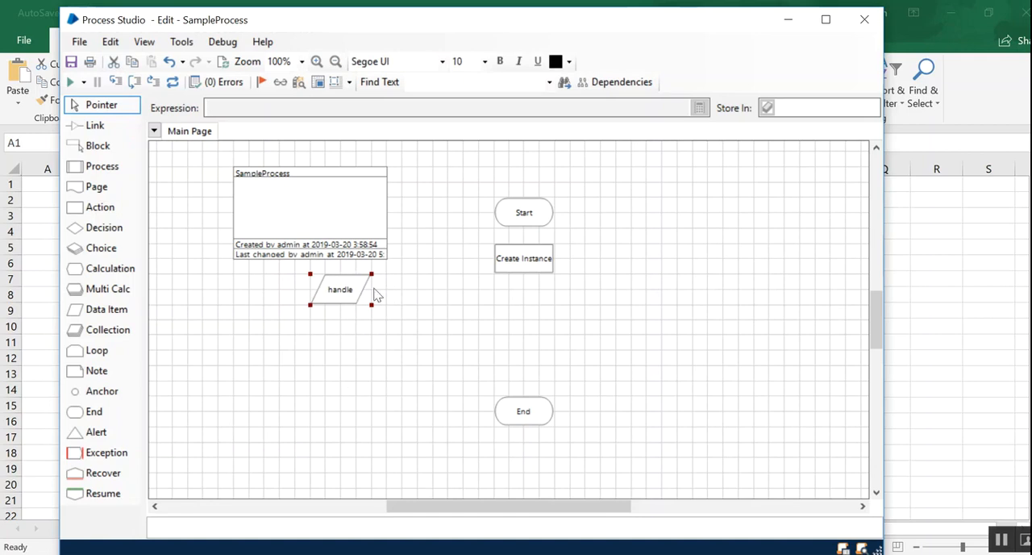
pyautogui.click(95, 128)
pyautogui.moveTo(520, 212); pyautogui.dragTo(526, 262)
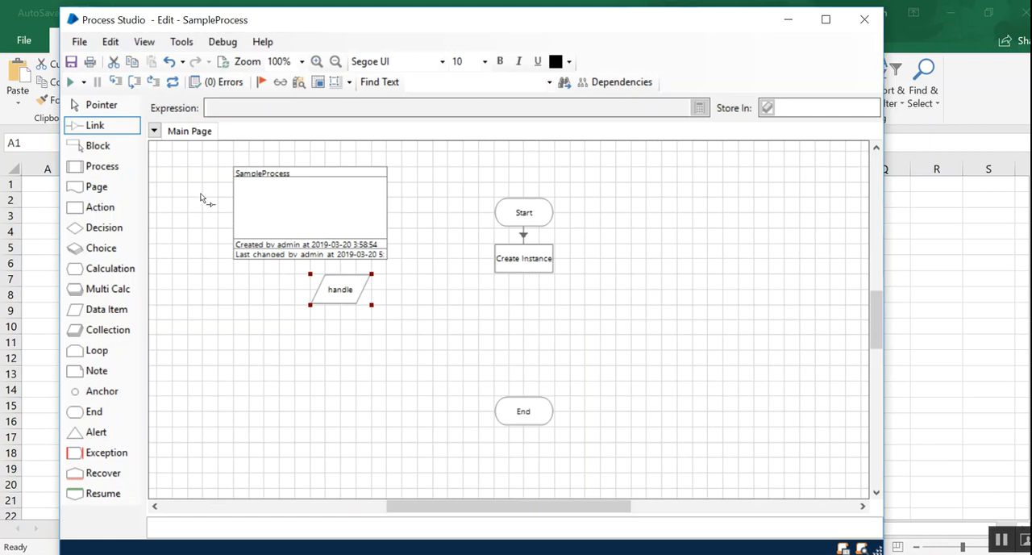
# - Add an Action stage below Create Instance and name it Open Workbook
pyautogui.moveTo(101, 208); pyautogui.dragTo(522, 302)
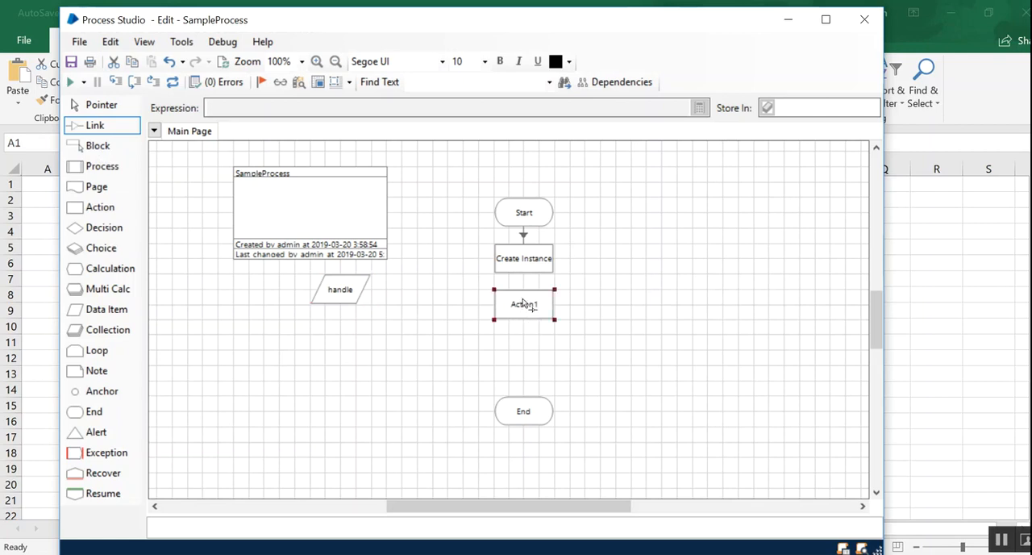
pyautogui.doubleClick(524, 303)
pyautogui.write('Open Workbook')
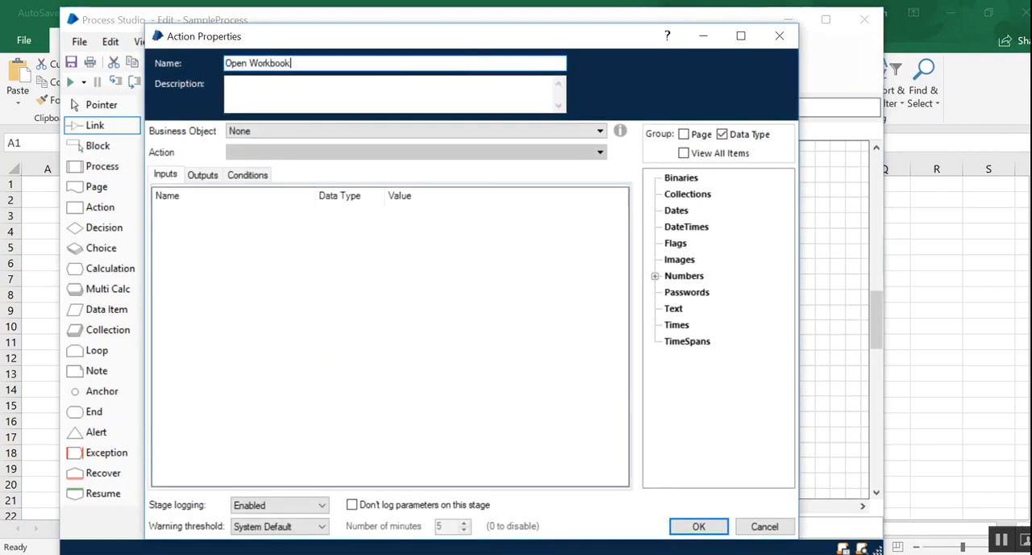
# - Set the Open Workbook stage to use the MS Excel VBO business object and its Open Workbook action
pyautogui.click(322, 134)
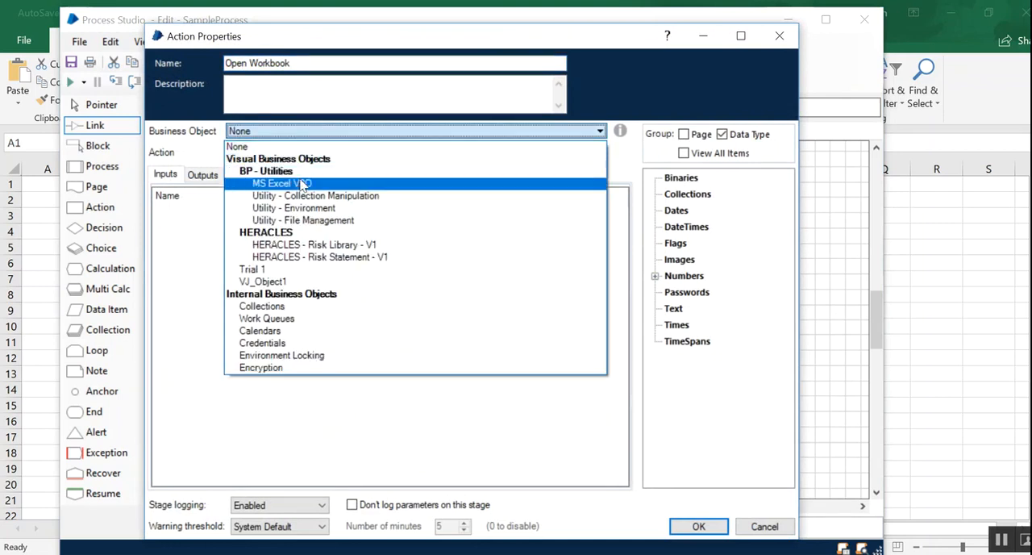
pyautogui.click(300, 184)
pyautogui.click(306, 153)
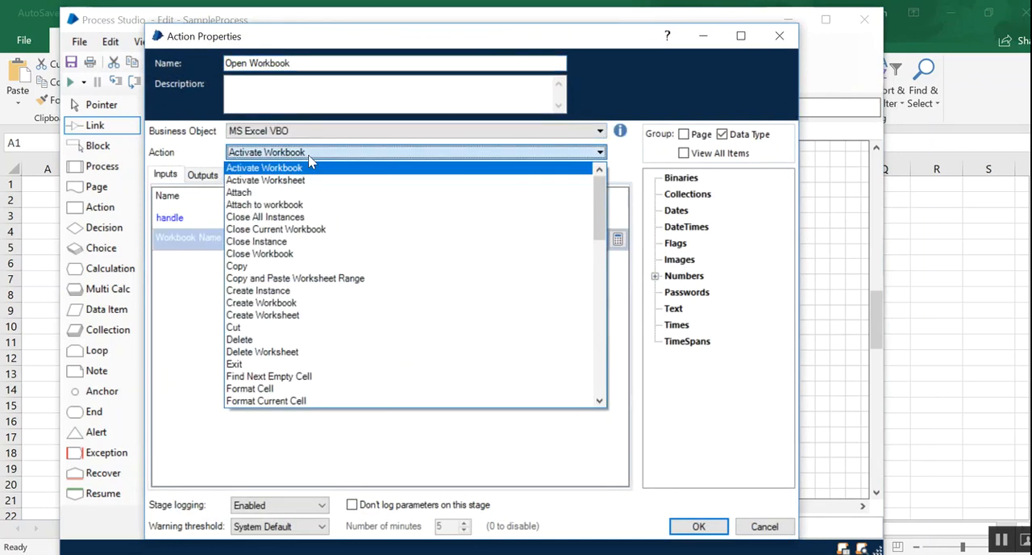
pyautogui.press('o')
pyautogui.press('p')
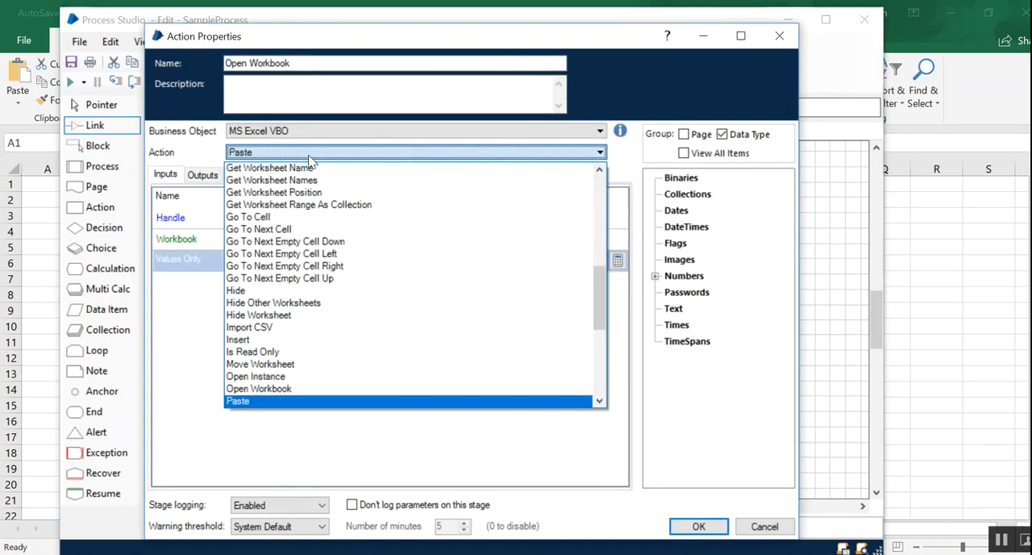
pyautogui.click(282, 390)
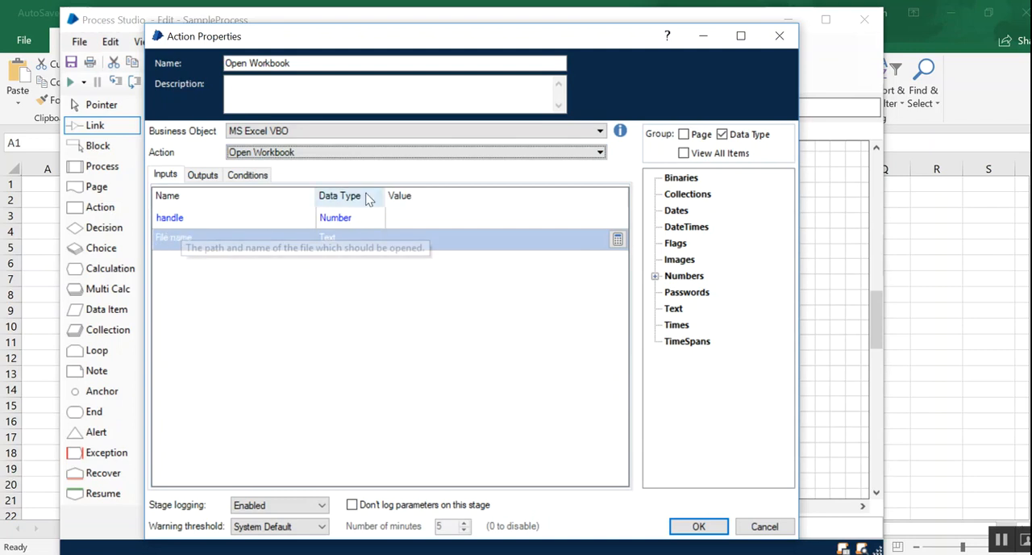
# - Assign the handle data item as the value of the stage's handle input
pyautogui.click(438, 216)
pyautogui.doubleClick(681, 275)
pyautogui.moveTo(693, 293); pyautogui.dragTo(519, 217)
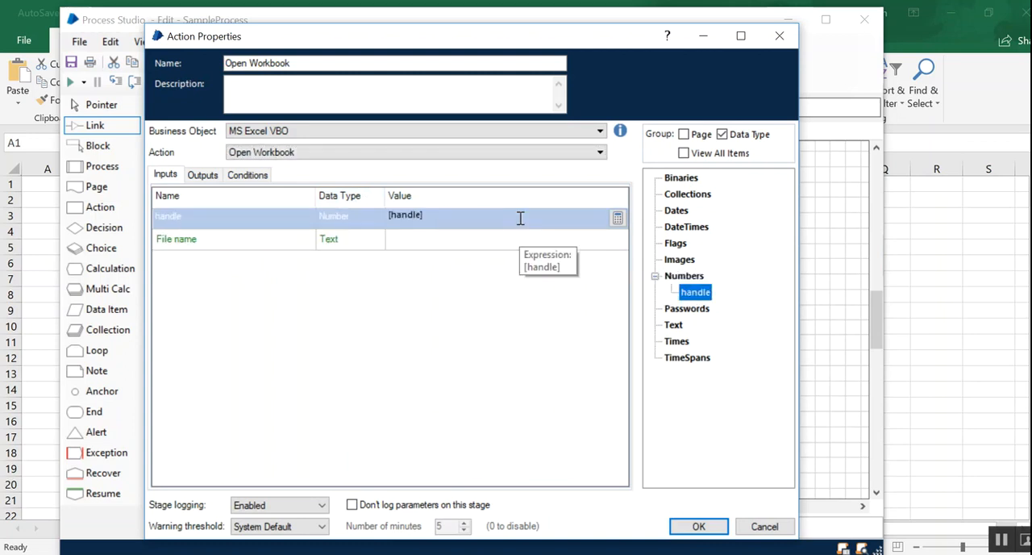
# - Switch to File Explorer, open the properties of myWorkbook.xlsx on the Desktop, and copy its folder location
pyautogui.click(407, 239)
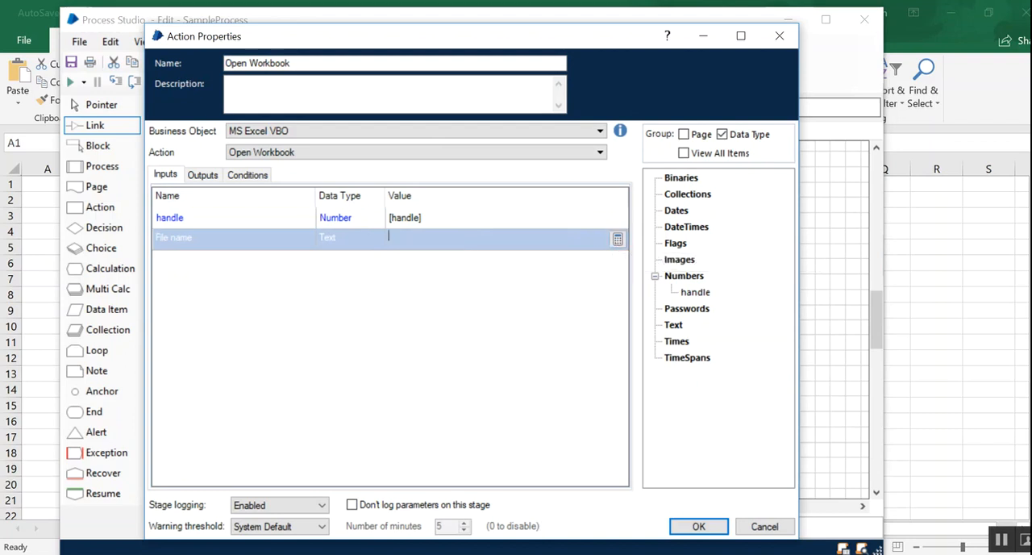
pyautogui.rightClick(544, 553)
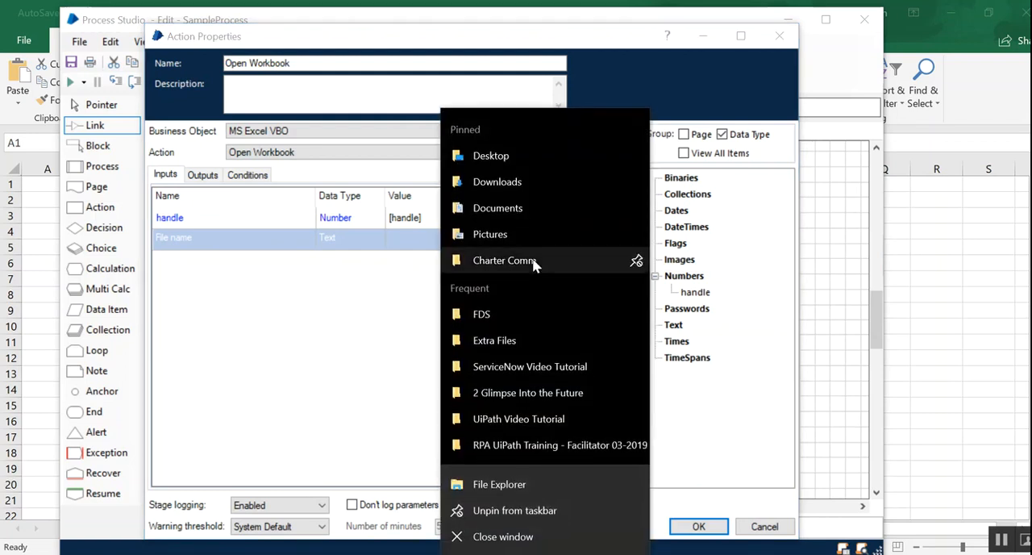
pyautogui.click(484, 154)
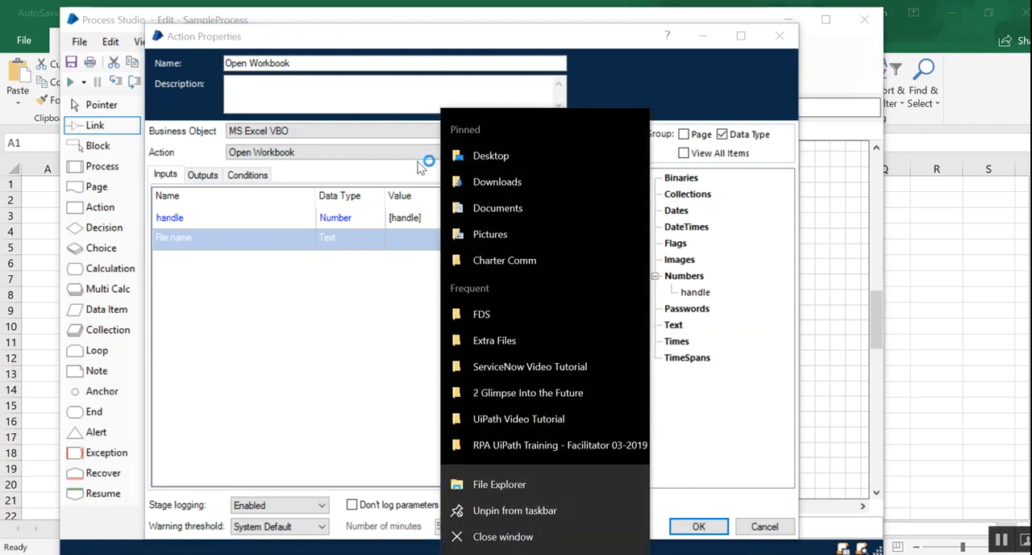
pyautogui.scroll(-3, 351, 291)
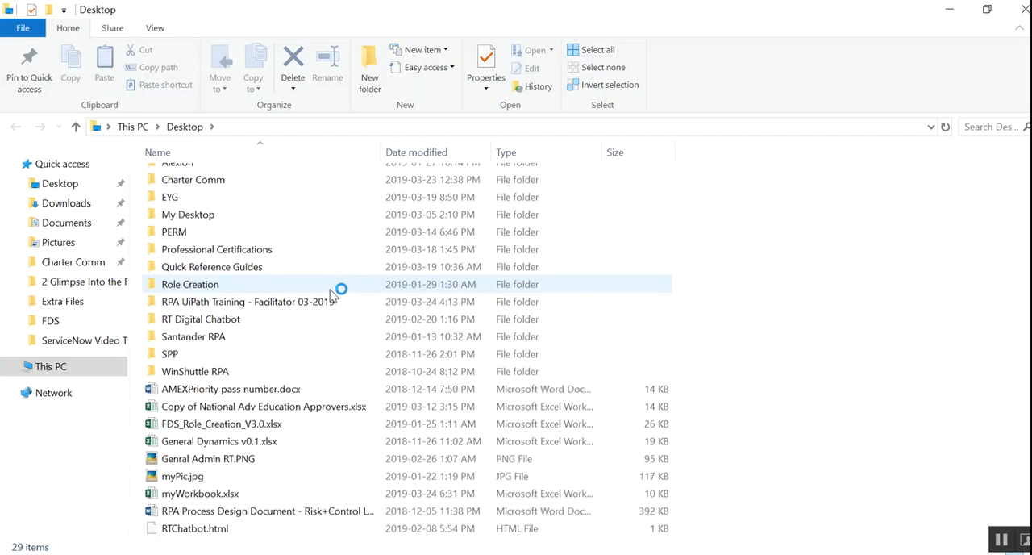
pyautogui.click(240, 372)
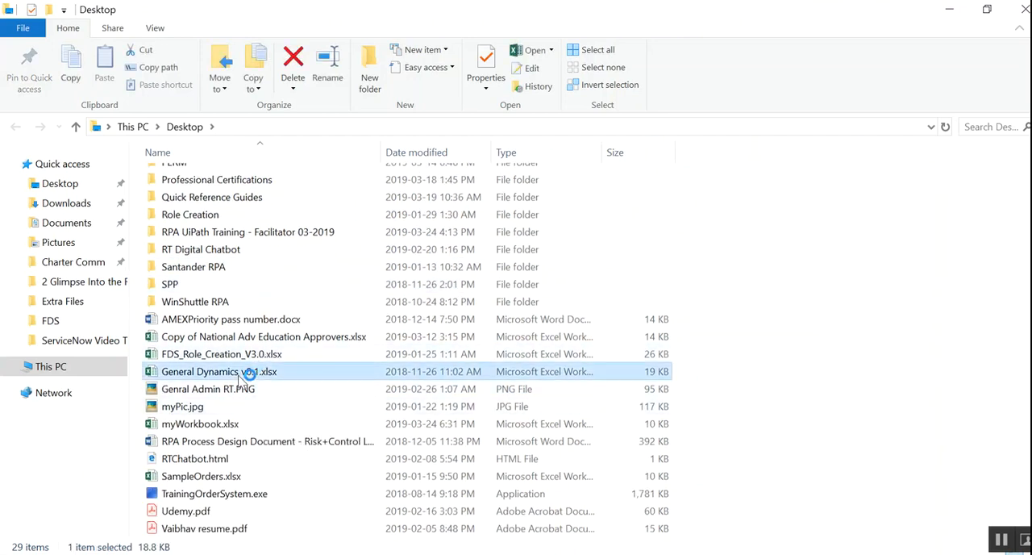
pyautogui.click(242, 405)
pyautogui.rightClick(212, 423)
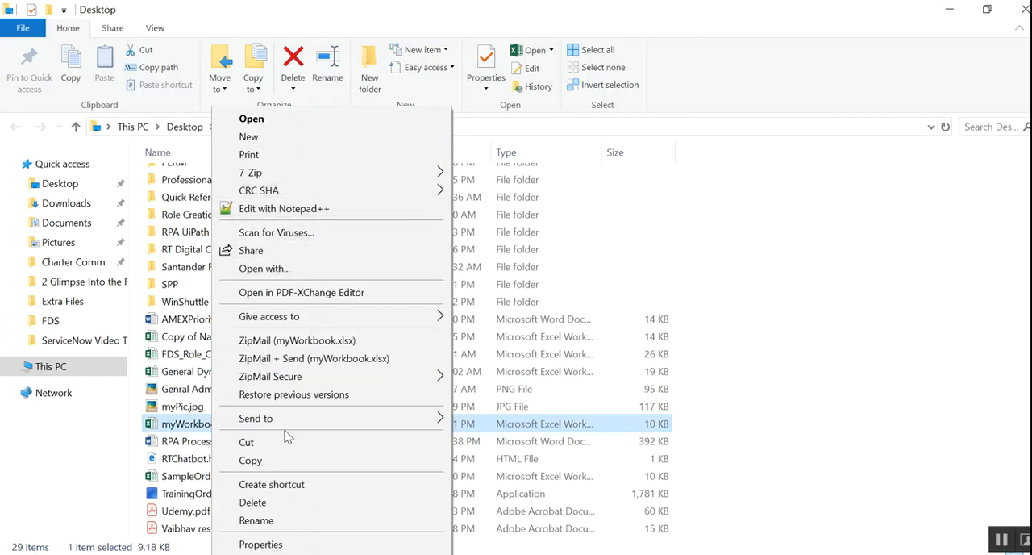
pyautogui.click(271, 544)
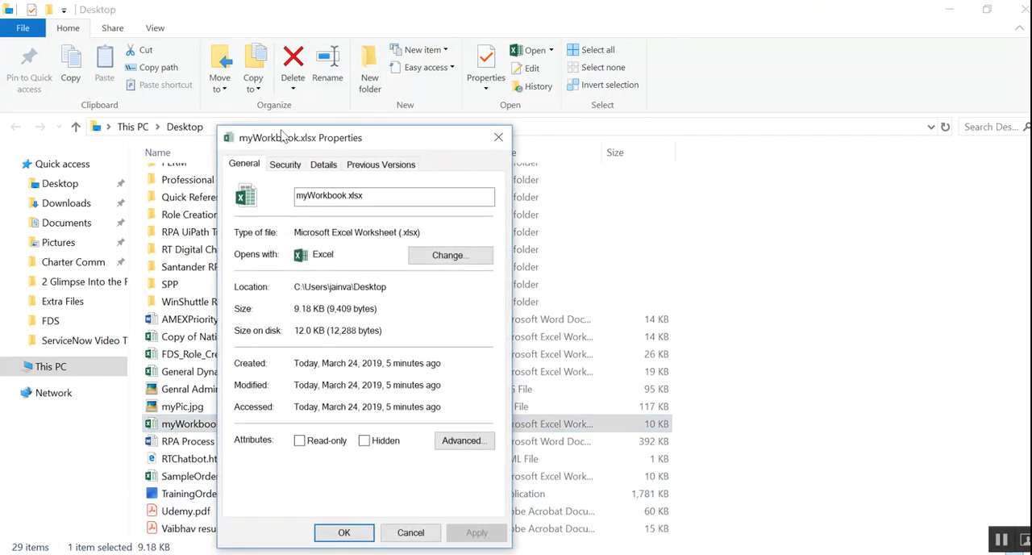
pyautogui.moveTo(283, 136); pyautogui.dragTo(170, 113)
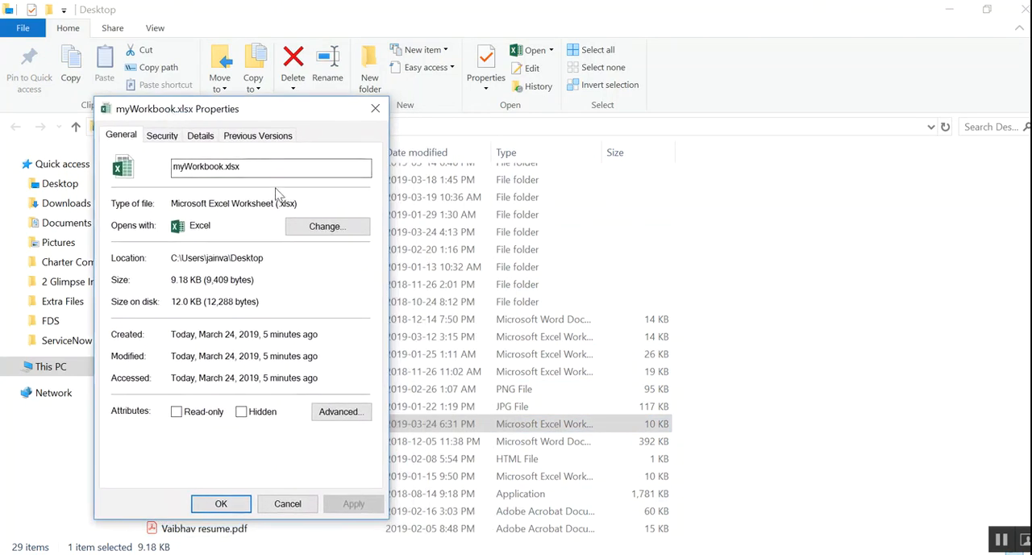
pyautogui.moveTo(264, 258); pyautogui.dragTo(175, 258)
pyautogui.hotkey('ctrl', 'c')
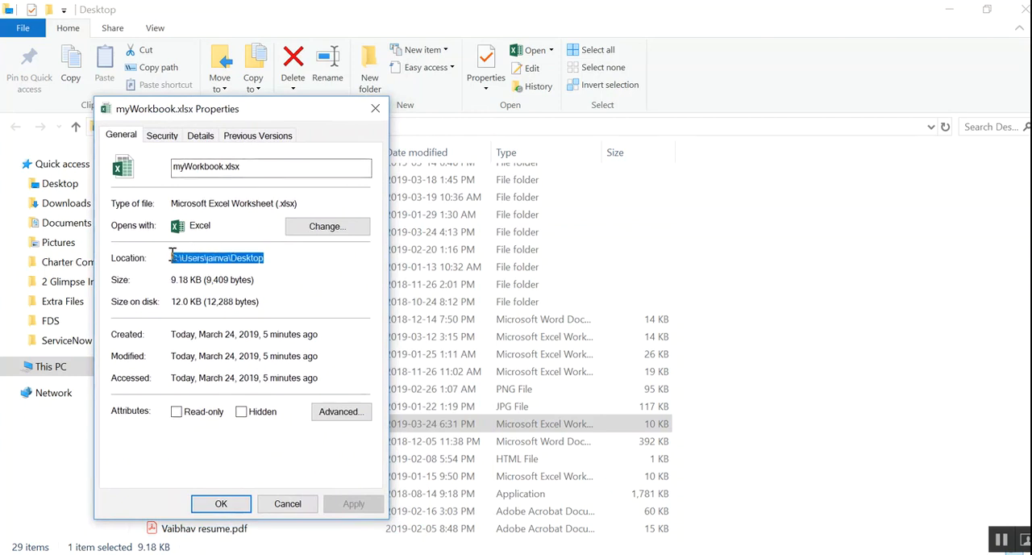
# - Switch back to the Open Workbook properties and enter the copied folder path in double quotes as the File name input
pyautogui.hotkey('alt', 'Tab')
pyautogui.hotkey('alt', 'Tab')
pyautogui.click(418, 238)
pyautogui.write('"')
pyautogui.hotkey('ctrl', 'v')
pyautogui.write('"')
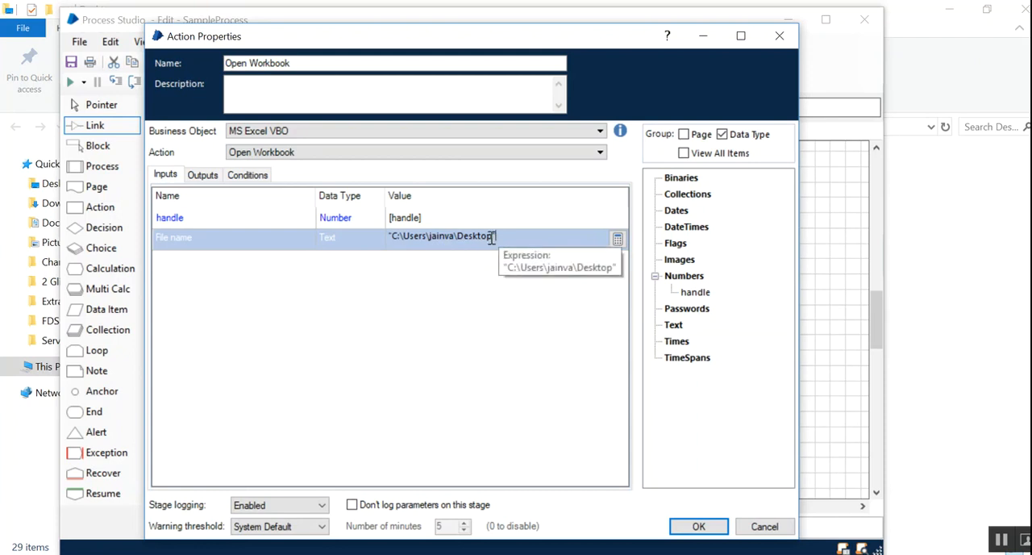
# - Complete the File name path inside the quotes with a backslash and the file name myWorkbook.xlsx, copied from the file's properties
pyautogui.hotkey('alt', 'Tab')
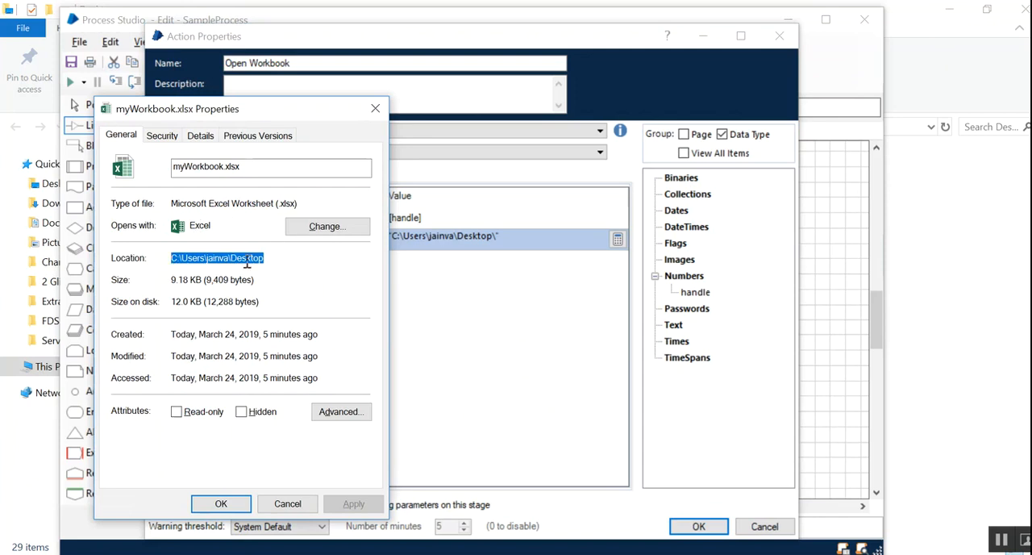
pyautogui.moveTo(253, 168); pyautogui.dragTo(163, 167)
pyautogui.hotkey('ctrl', 'c')
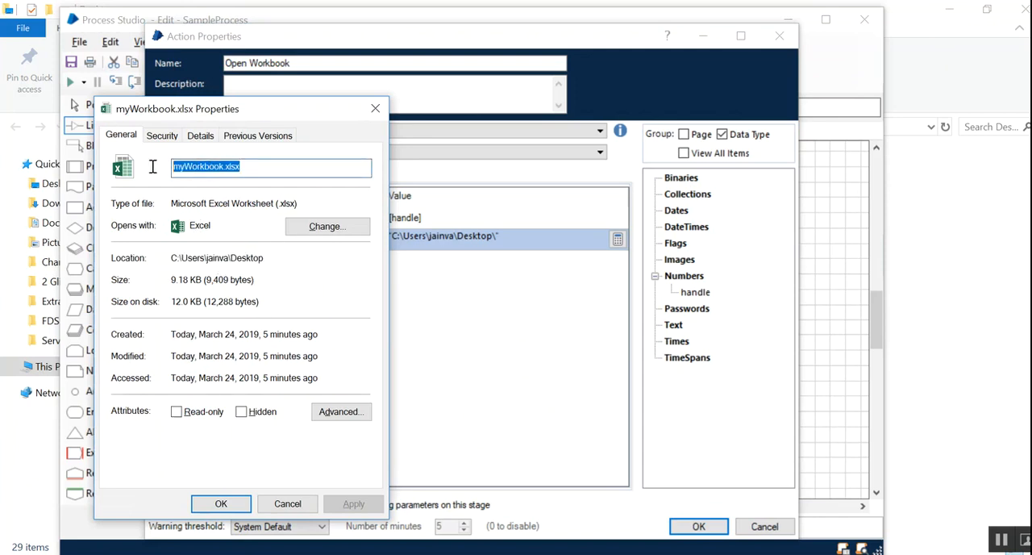
pyautogui.hotkey('alt', 'Tab')
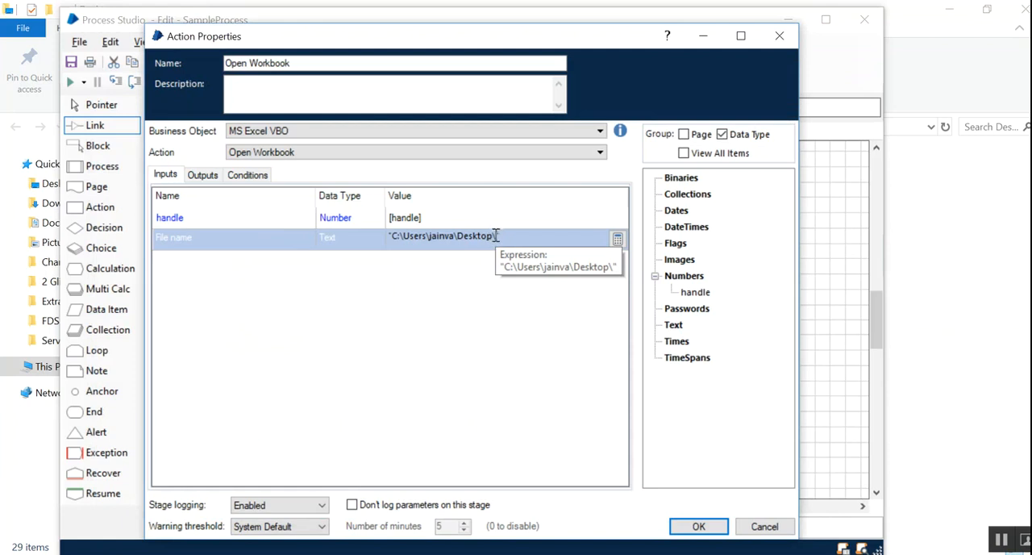
pyautogui.hotkey('ctrl', 'v')
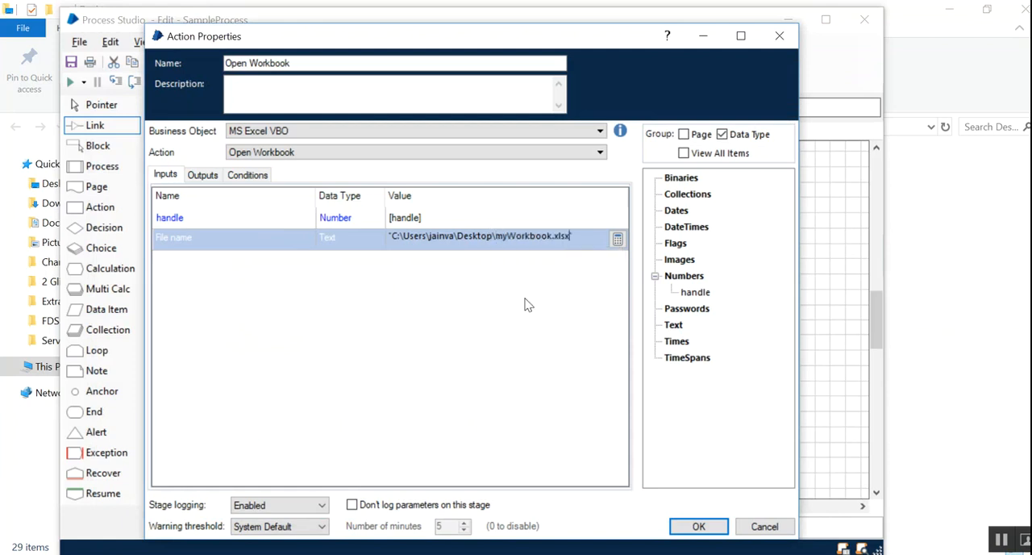
# - Store the Workbook Name output in a new data item of the same name and apply the stage properties
pyautogui.click(202, 176)
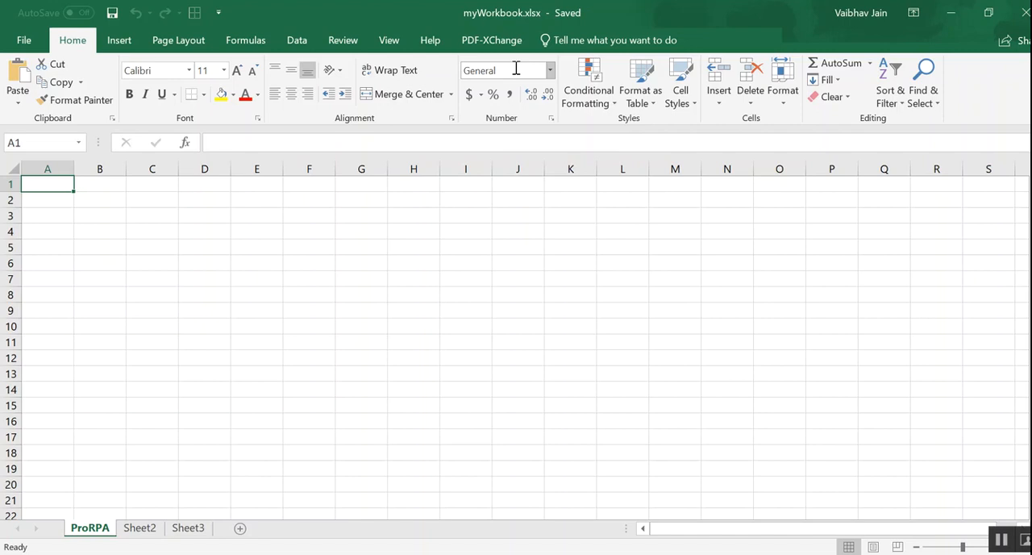
pyautogui.hotkey('alt', 'Tab')
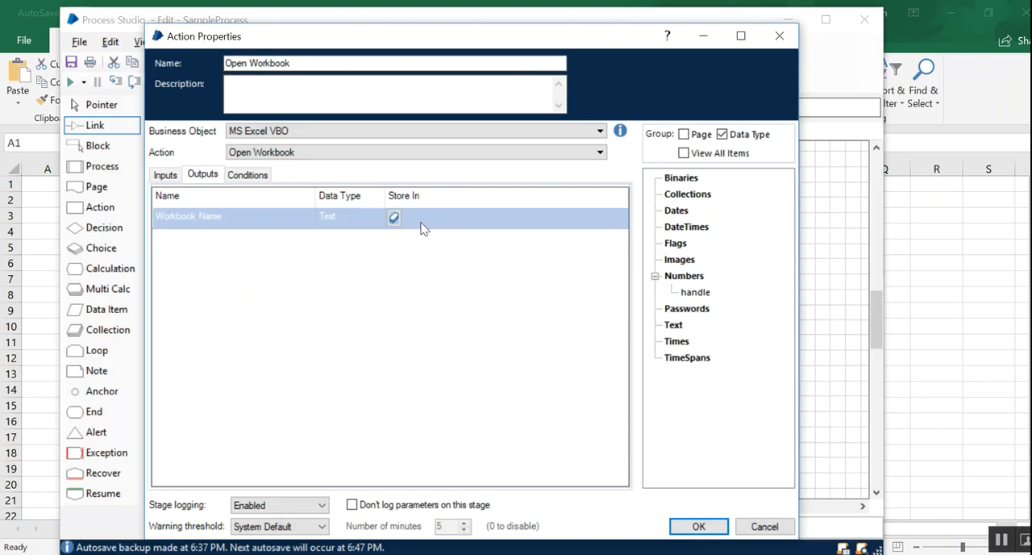
pyautogui.click(228, 216)
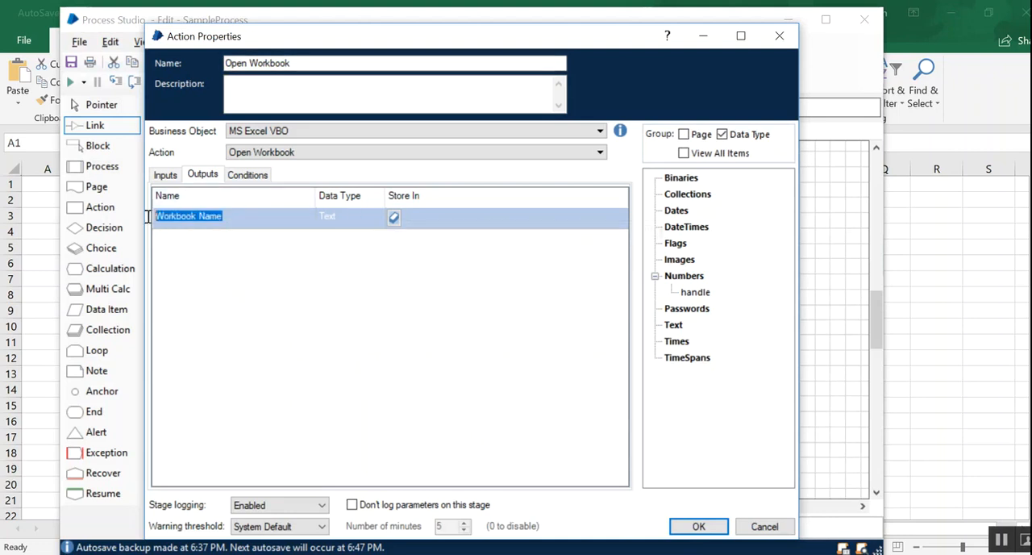
pyautogui.click(393, 218)
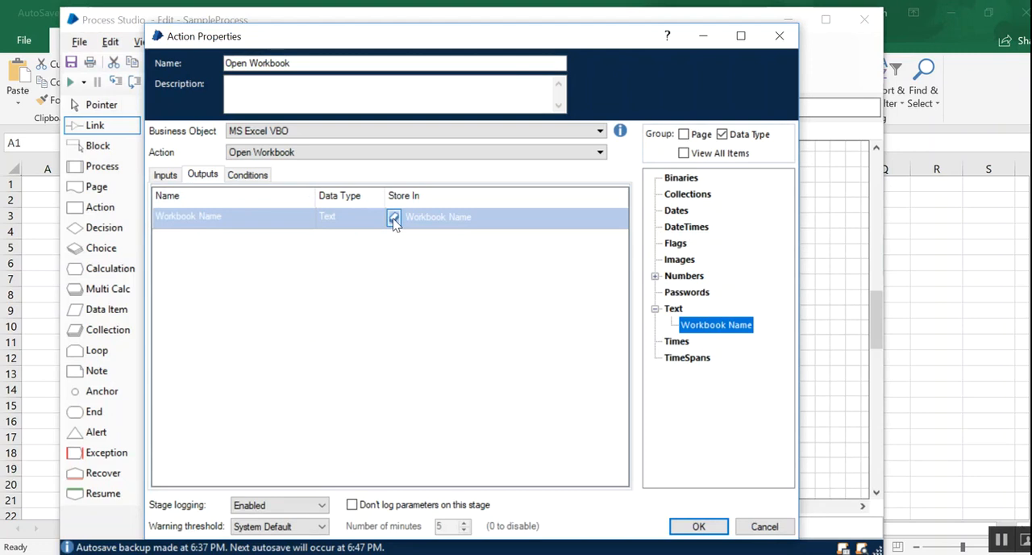
pyautogui.click(708, 524)
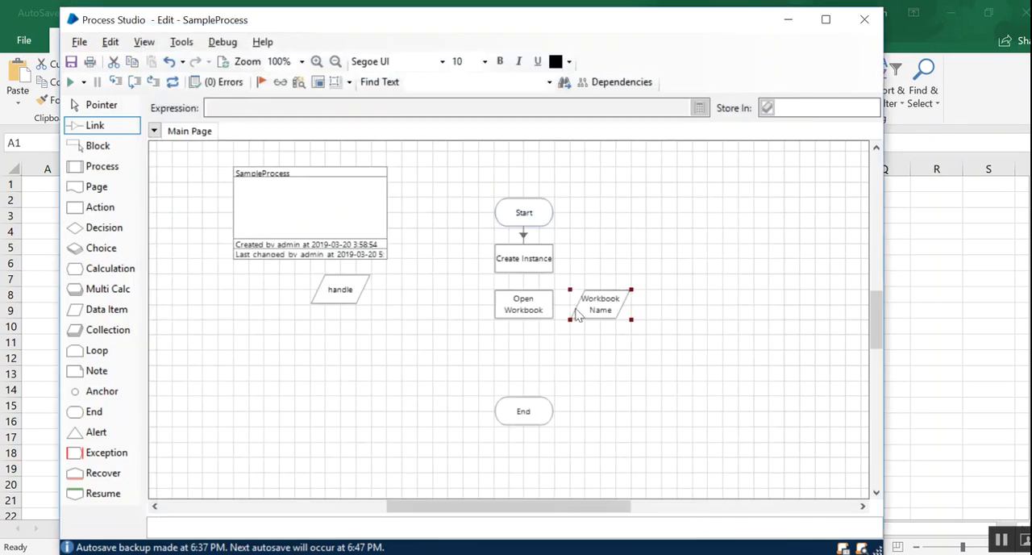
# - Move the Workbook Name data item below the handle data item and link Create Instance to Open Workbook
pyautogui.click(625, 354)
pyautogui.click(93, 104)
pyautogui.moveTo(622, 303); pyautogui.dragTo(357, 327)
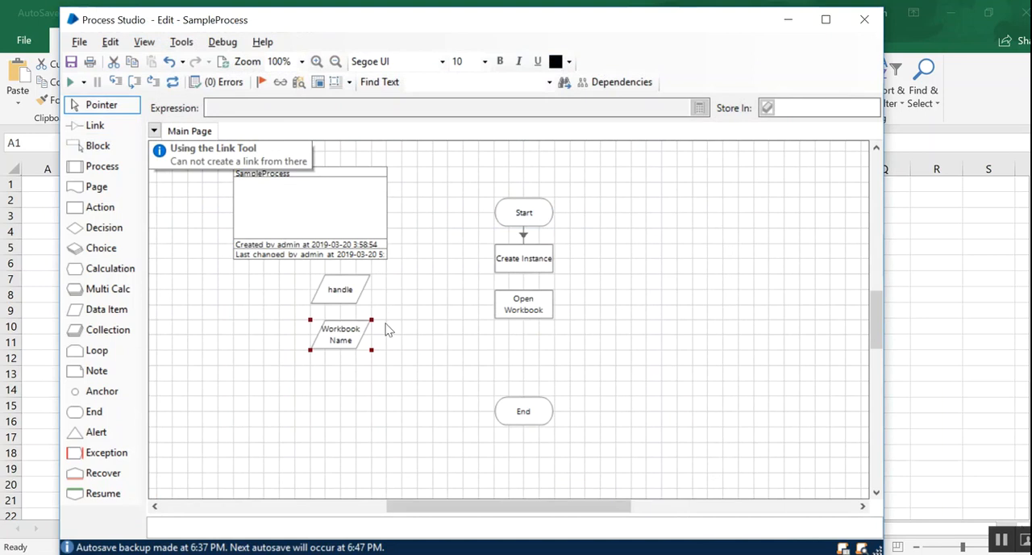
pyautogui.click(409, 336)
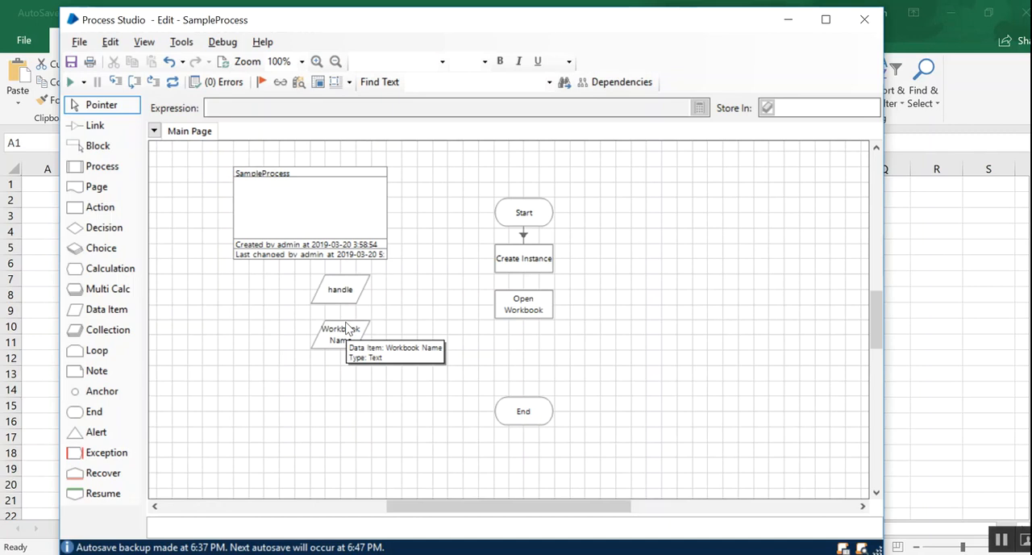
pyautogui.click(96, 125)
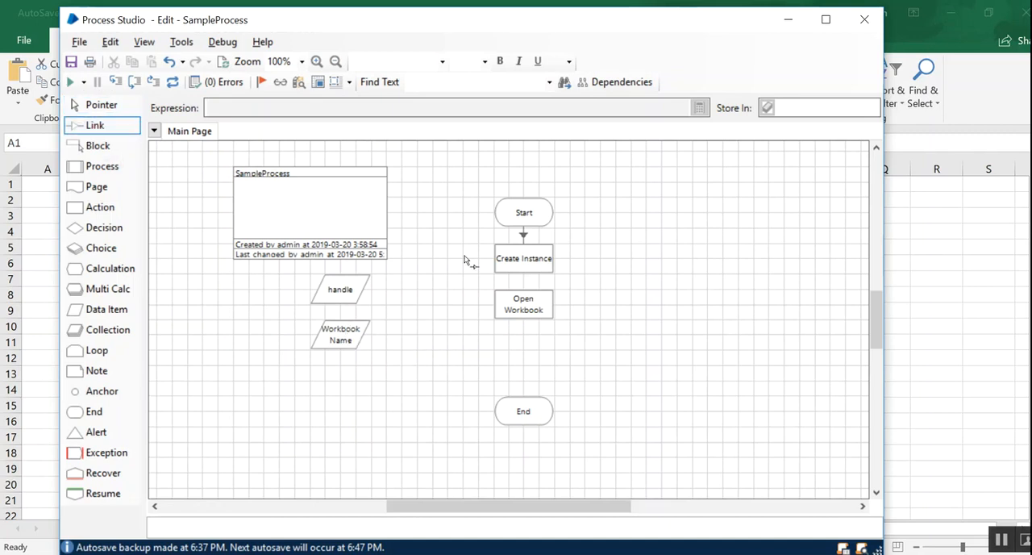
pyautogui.moveTo(544, 264); pyautogui.dragTo(532, 311)
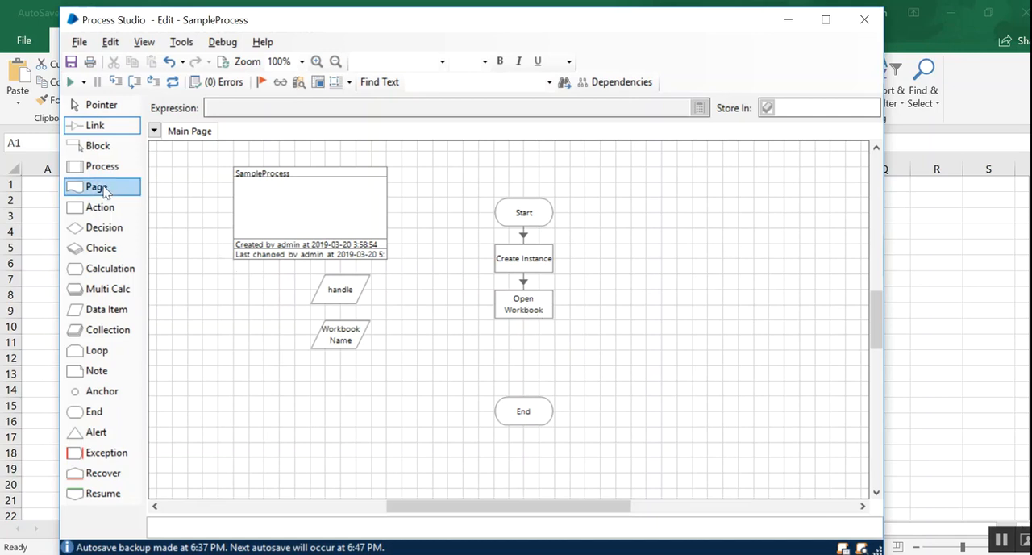
# - Add an action stage between Open Workbook and End and set its business object to MS Excel VBO
pyautogui.moveTo(87, 211); pyautogui.dragTo(527, 375)
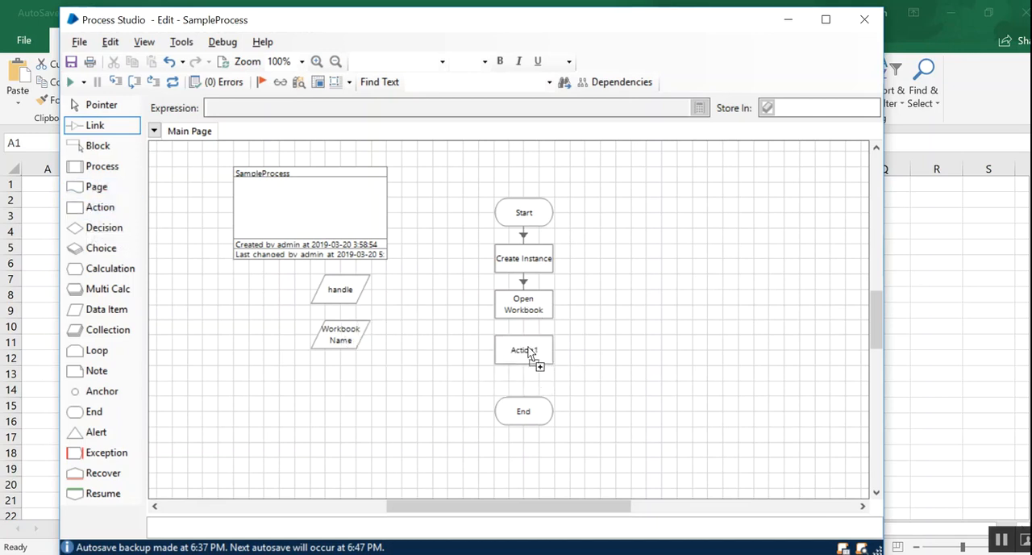
pyautogui.doubleClick(524, 350)
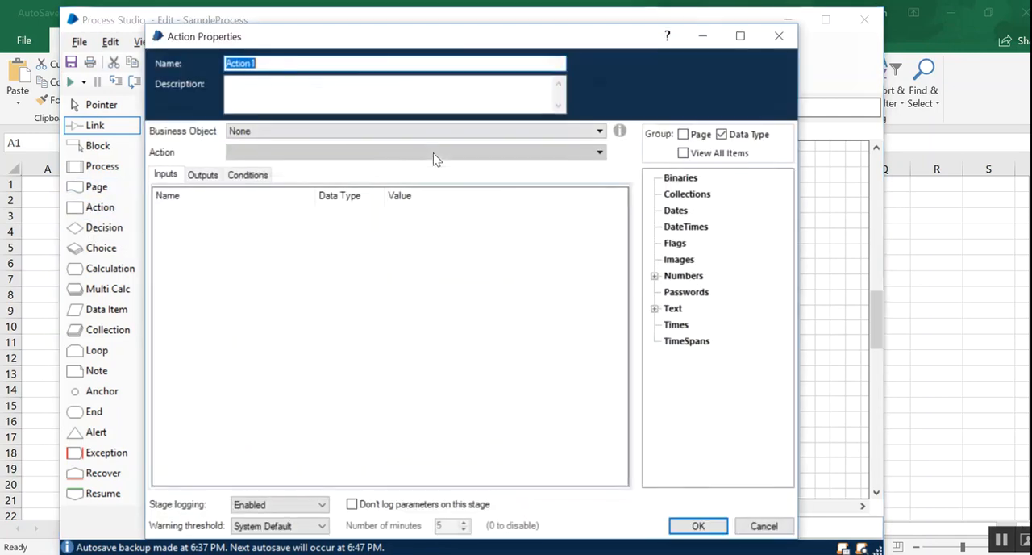
pyautogui.click(330, 131)
pyautogui.click(312, 186)
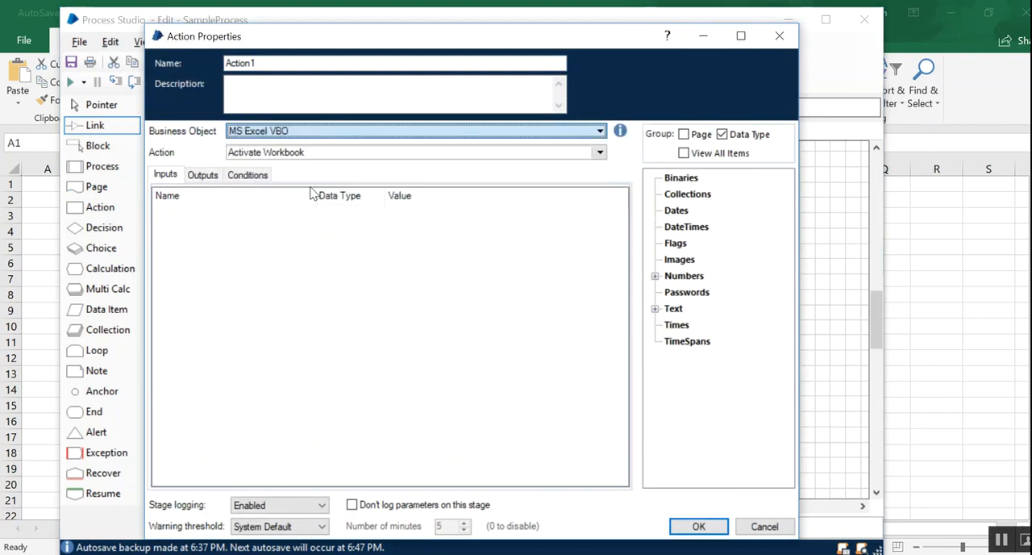
# - Choose Show as the MS Excel VBO action for the new stage
pyautogui.click(318, 153)
pyautogui.press('h')
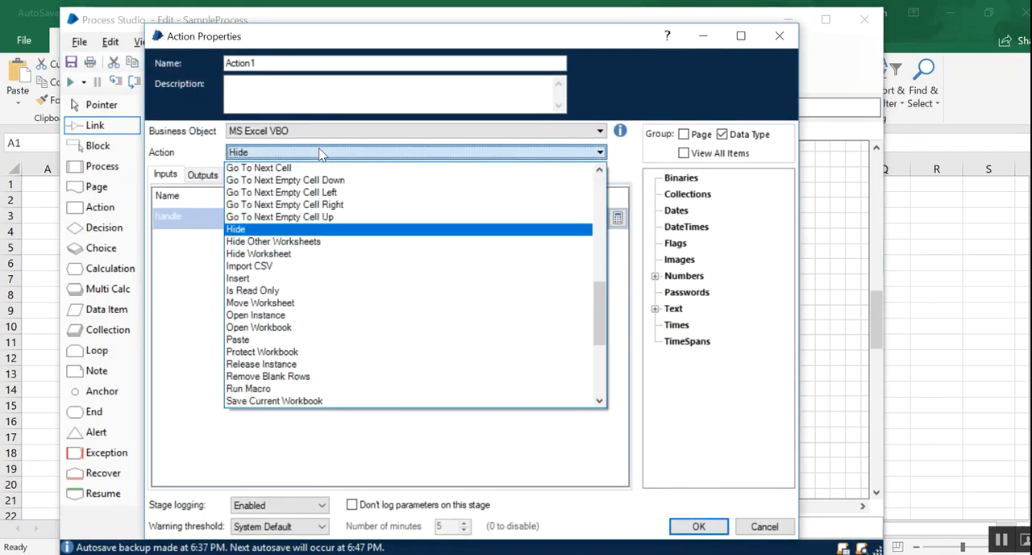
pyautogui.press('s')
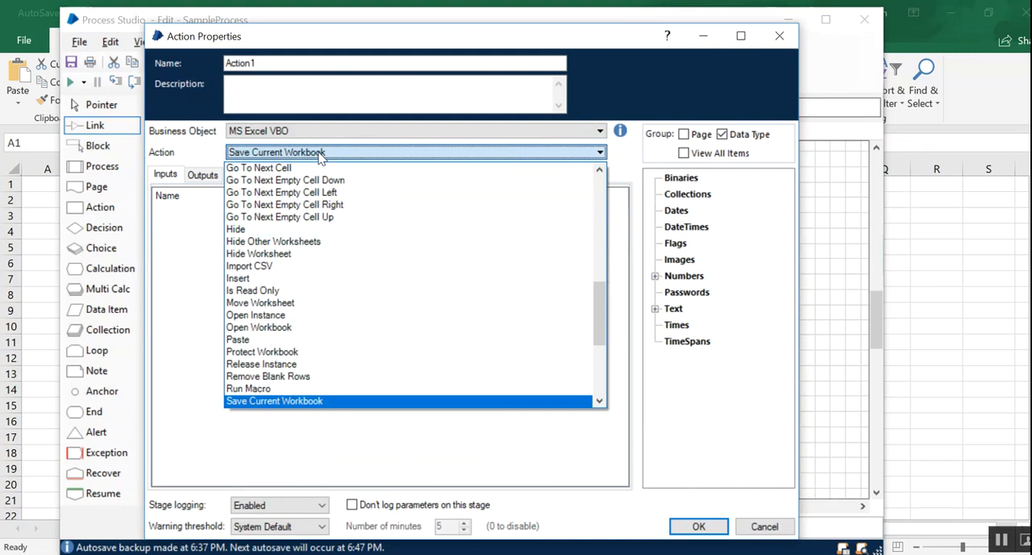
pyautogui.press('Down')
pyautogui.press('Down')
pyautogui.press('Down')
pyautogui.press('Down')
pyautogui.press('Down')
pyautogui.press('Down')
pyautogui.press('Down')
pyautogui.press('Down')
pyautogui.press('Down')
pyautogui.press('Down')
pyautogui.press('Down')
pyautogui.press('Down')
pyautogui.press('Up')
pyautogui.press('Return')
# - Name the action stage Show Excel
pyautogui.click(305, 107)
pyautogui.click(290, 65)
pyautogui.doubleClick(291, 64)
pyautogui.write('Show Excel')
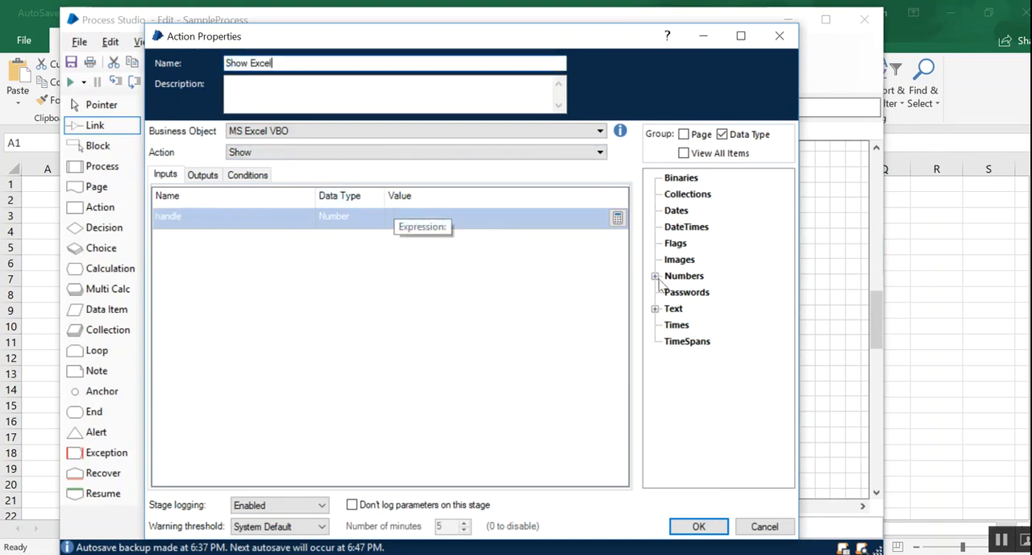
# - Use the handle data item as Show Excel's handle input, apply the properties, and link Open Workbook to Show Excel
pyautogui.click(655, 276)
pyautogui.moveTo(695, 292); pyautogui.dragTo(479, 215)
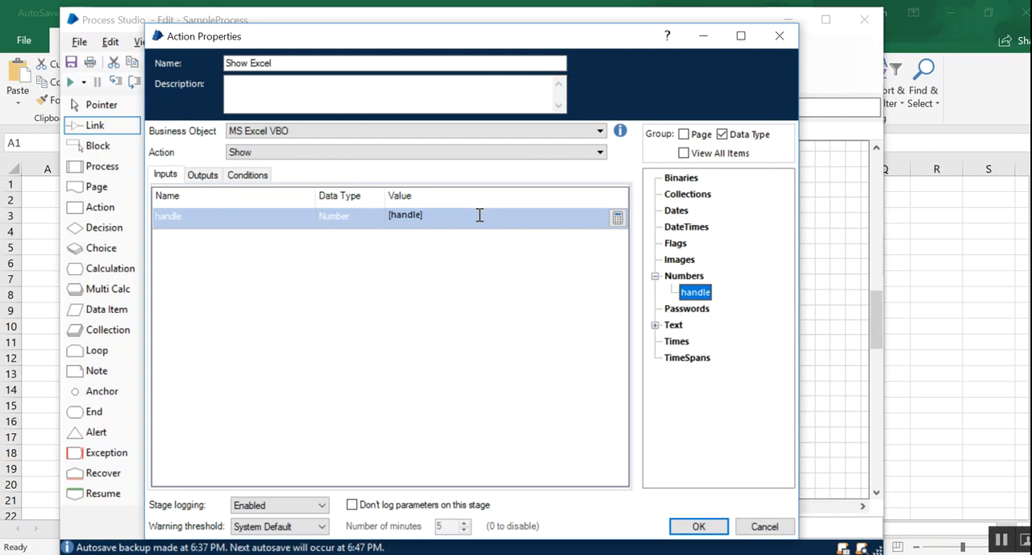
pyautogui.click(202, 174)
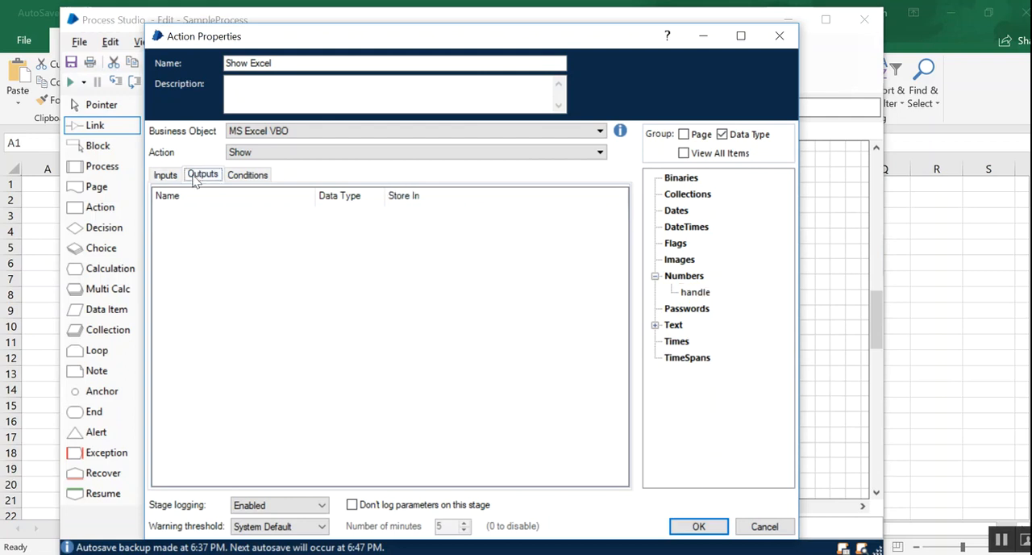
pyautogui.click(167, 175)
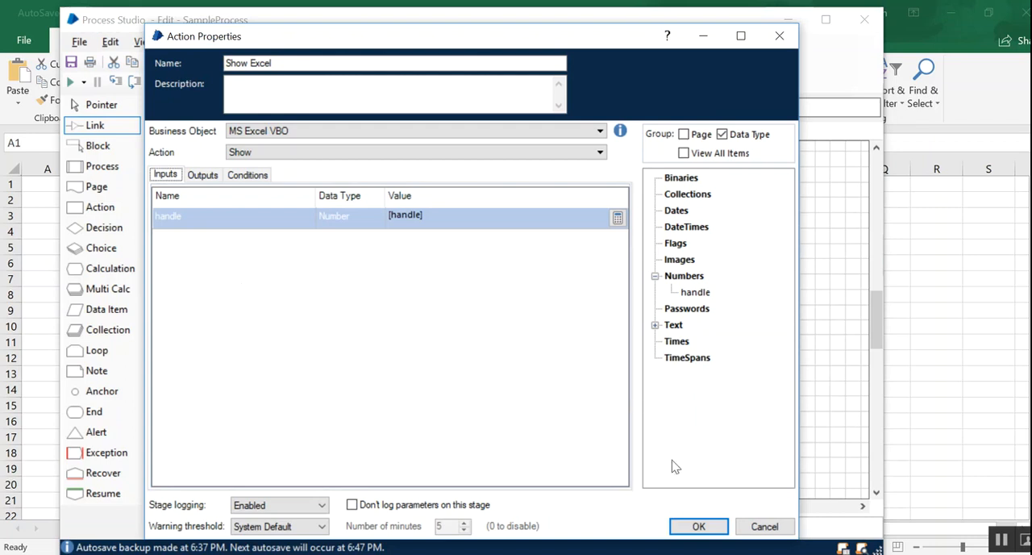
pyautogui.click(699, 524)
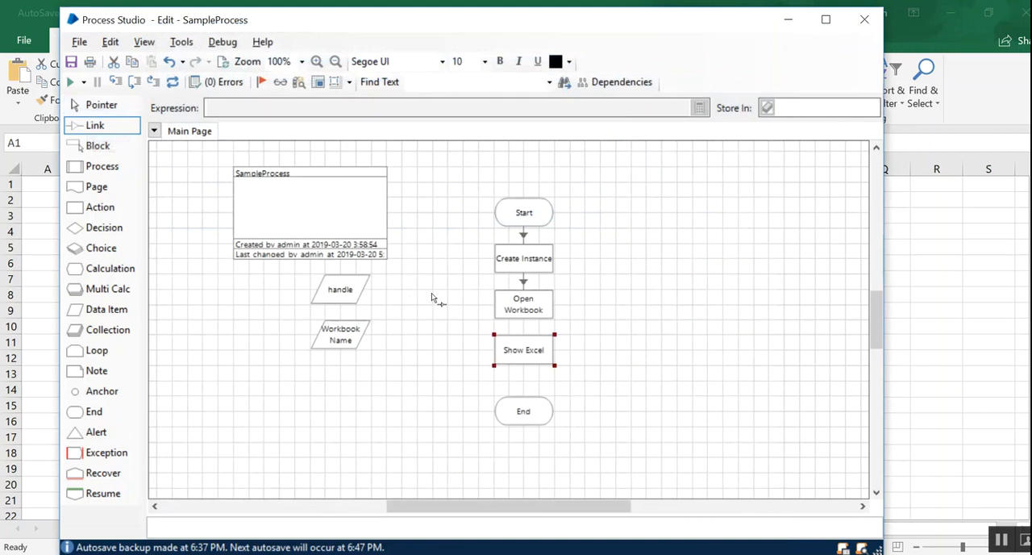
pyautogui.moveTo(528, 307); pyautogui.dragTo(531, 354)
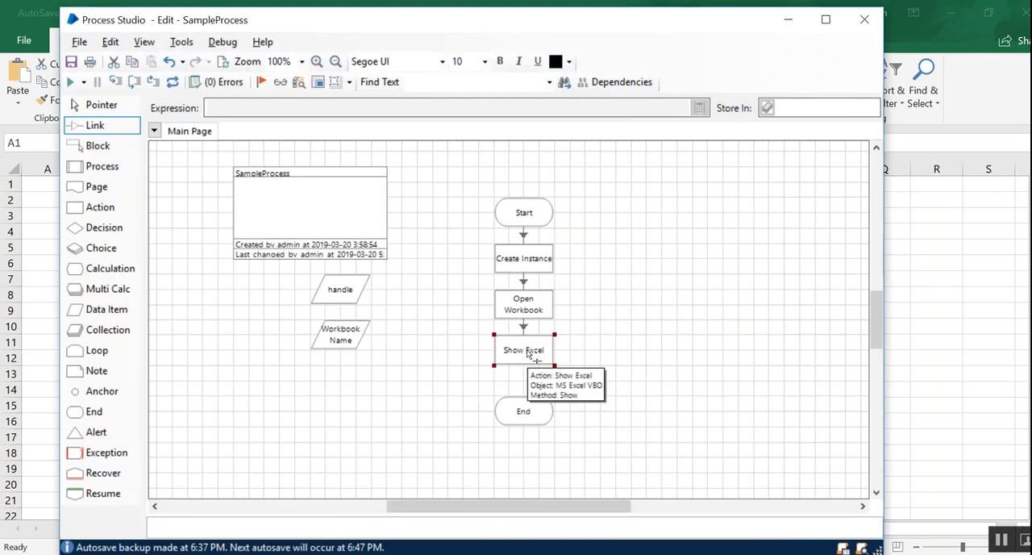
# - Add another action stage beside Show Excel and set its business object to MS Excel VBO
pyautogui.moveTo(100, 207); pyautogui.dragTo(623, 352)
pyautogui.doubleClick(622, 352)
pyautogui.click(532, 130)
pyautogui.click(279, 184)
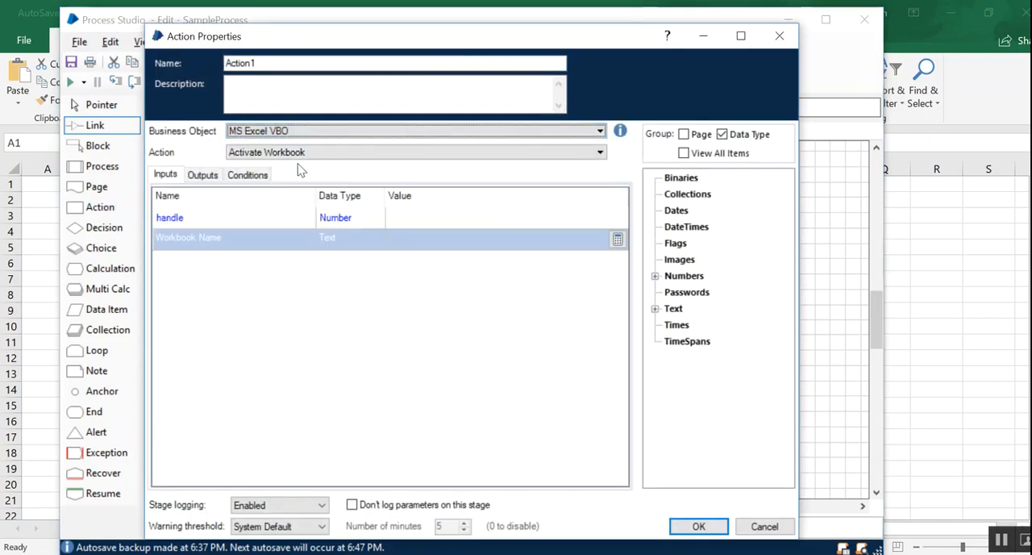
# - Look through the available MS Excel VBO actions and choose Get Cell Value for the new stage
pyautogui.click(311, 155)
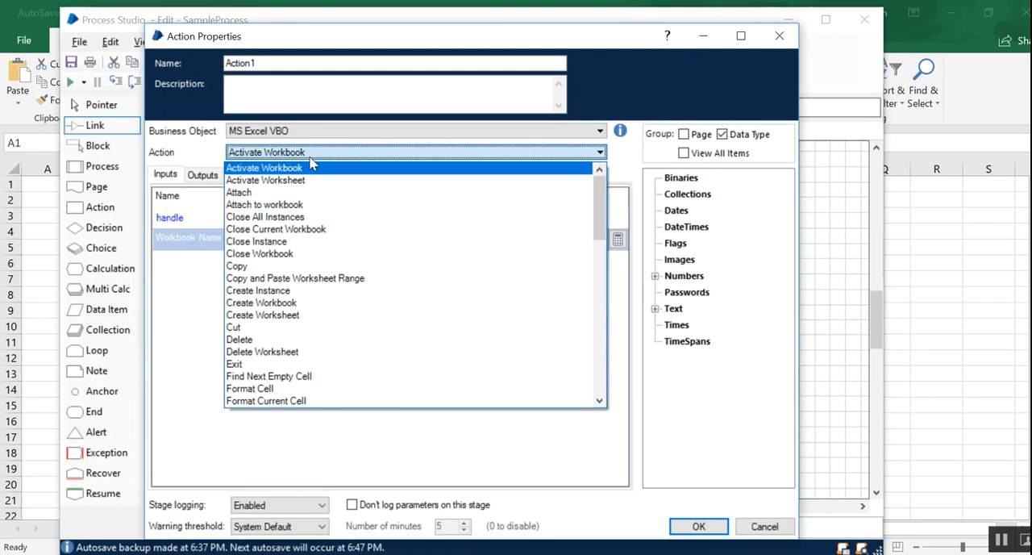
pyautogui.scroll(-1, 341, 251)
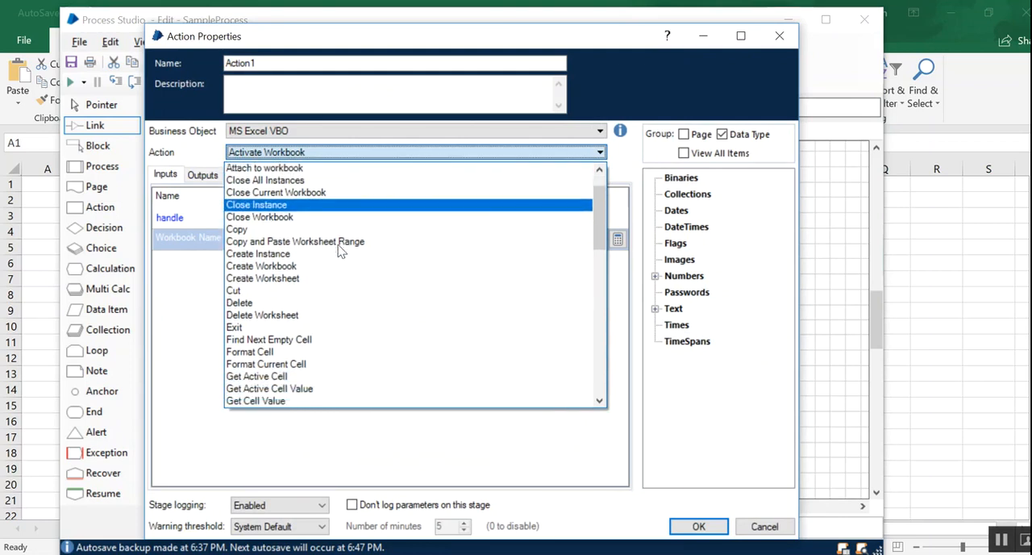
pyautogui.scroll(-3, 340, 251)
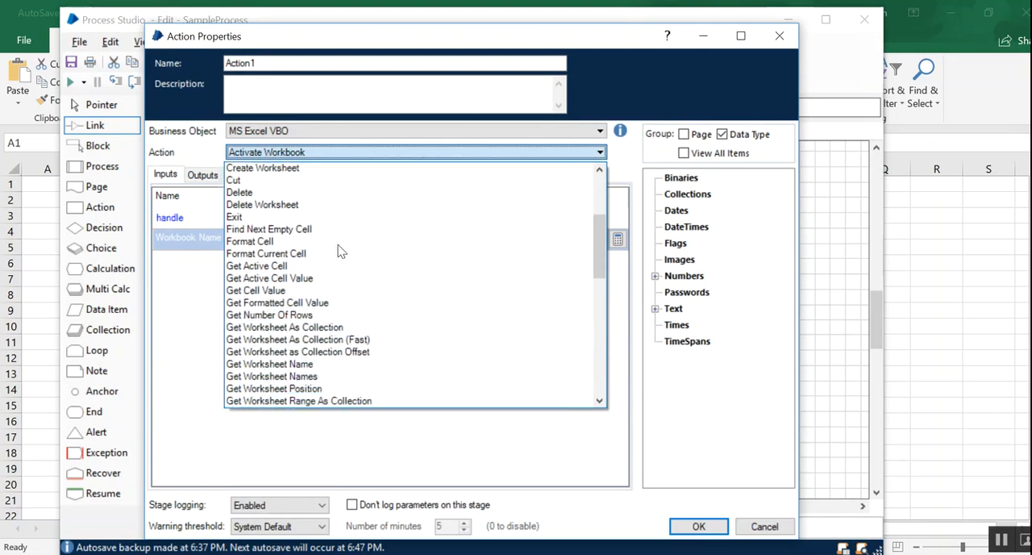
pyautogui.scroll(-5, 340, 251)
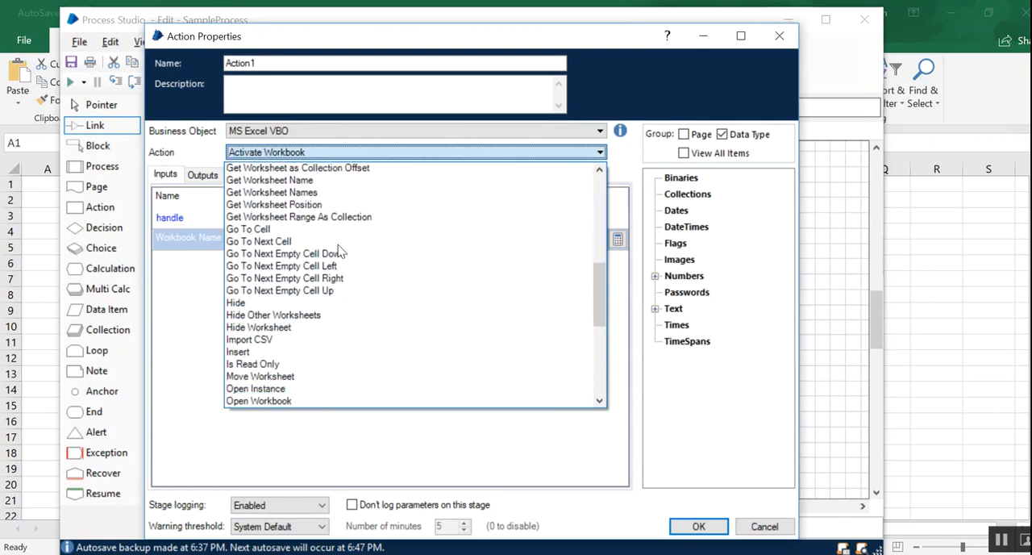
pyautogui.scroll(-1, 340, 252)
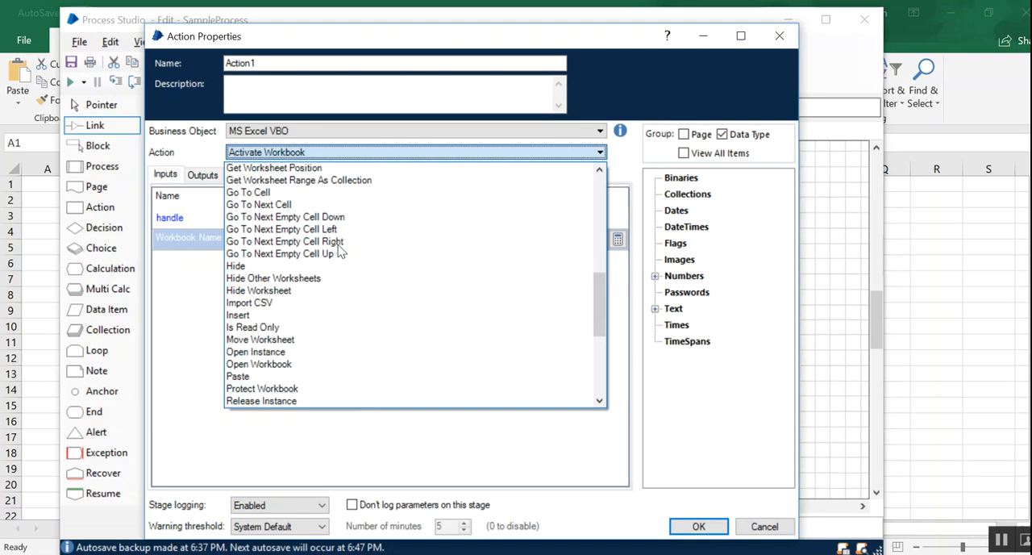
pyautogui.scroll(-2, 341, 253)
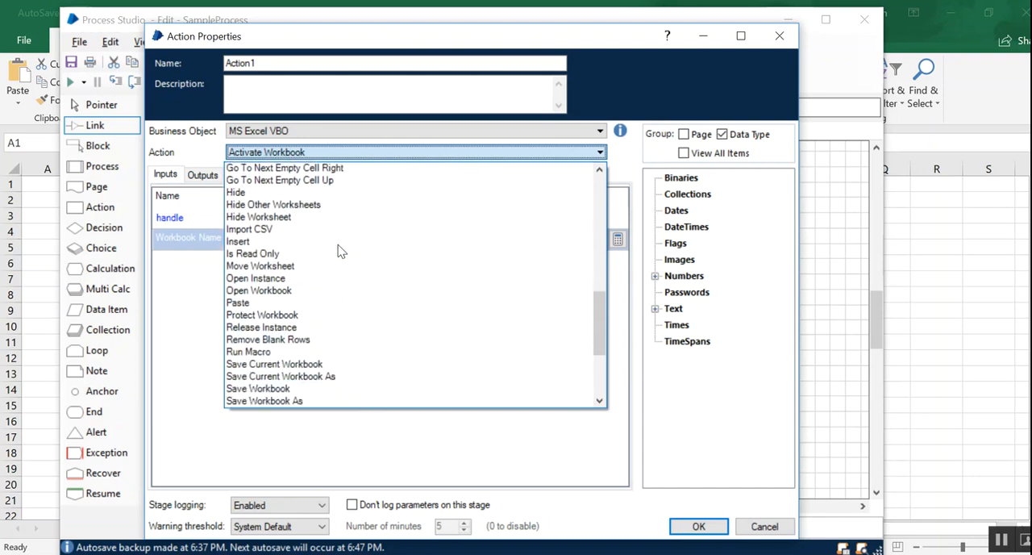
pyautogui.scroll(-2, 339, 250)
pyautogui.scroll(-2, 341, 364)
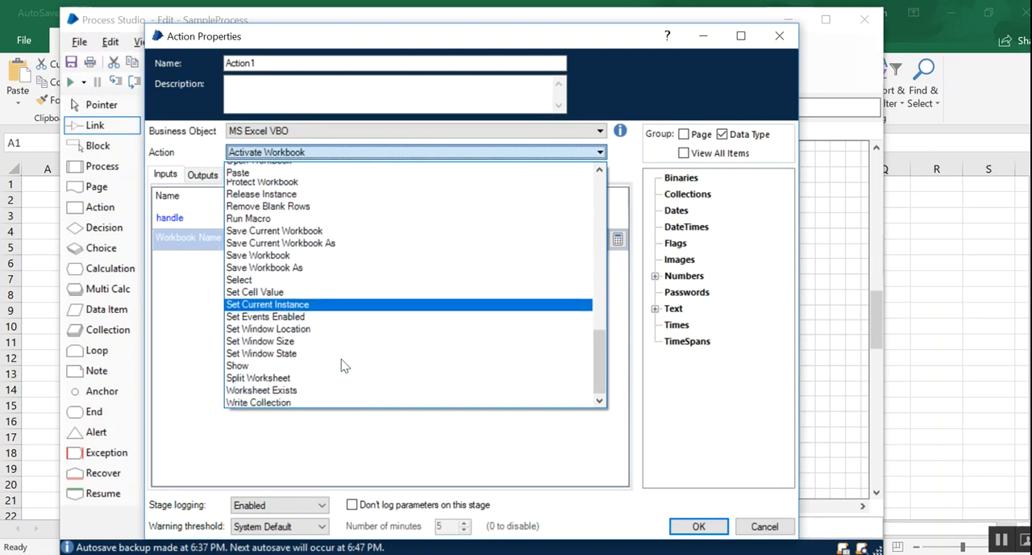
pyautogui.scroll(-1, 341, 366)
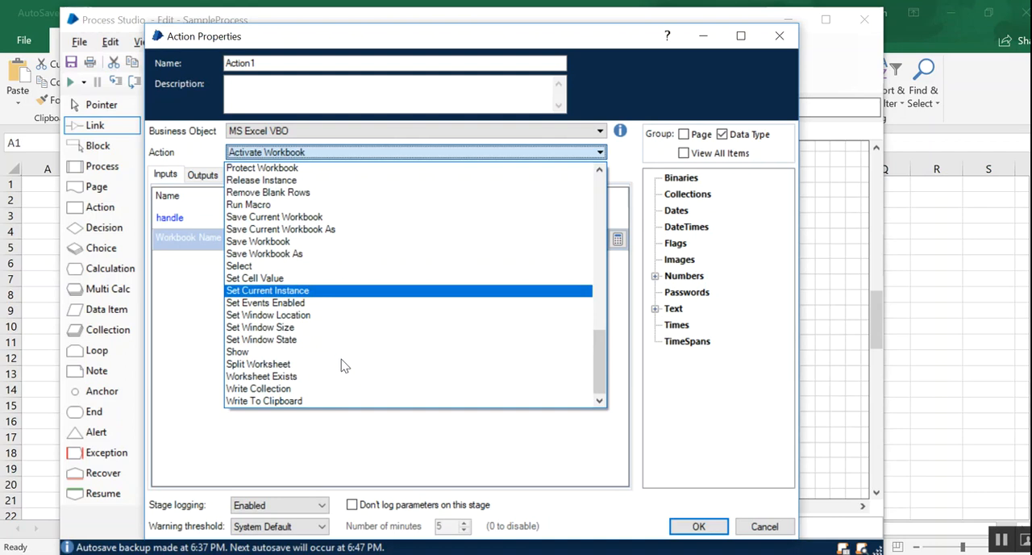
pyautogui.moveTo(600, 361); pyautogui.dragTo(595, 243)
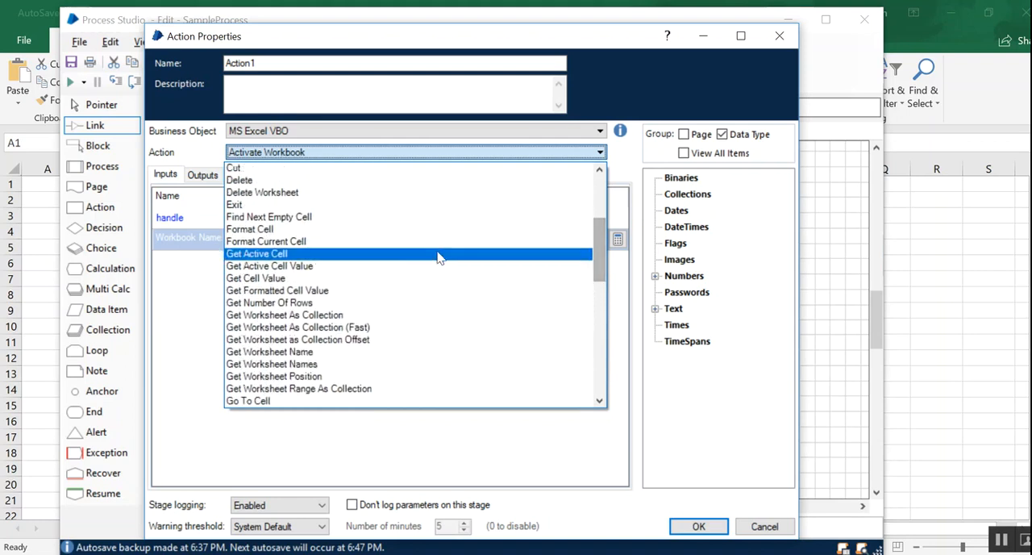
pyautogui.click(403, 279)
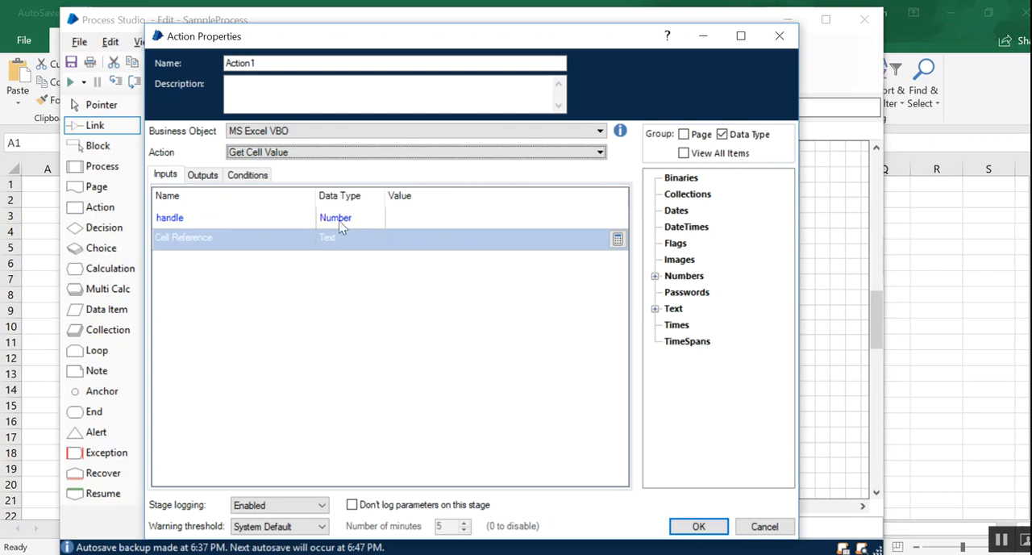
# - Set the stage's handle input to the handle data item and its Cell Reference input to "C2"
pyautogui.doubleClick(665, 277)
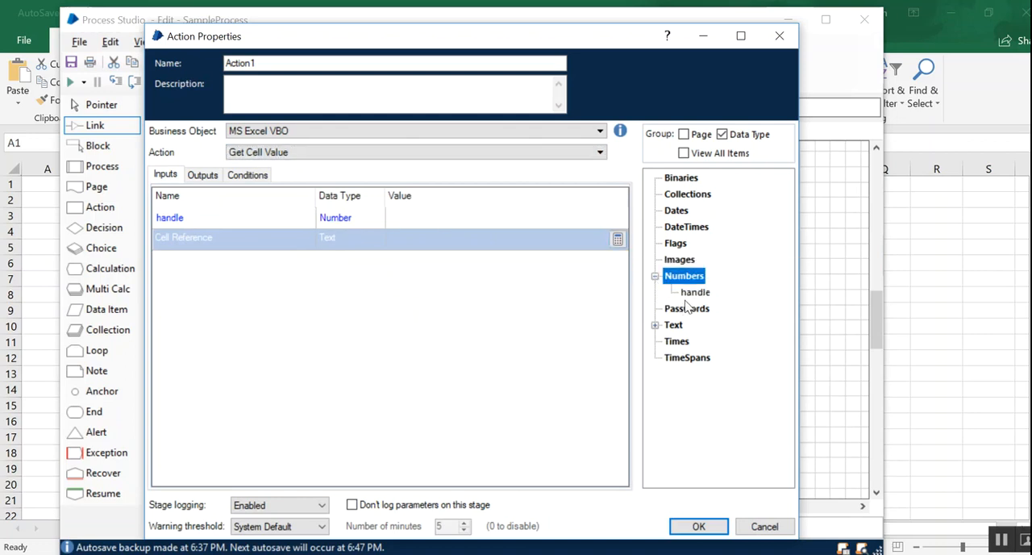
pyautogui.moveTo(694, 293); pyautogui.dragTo(418, 216)
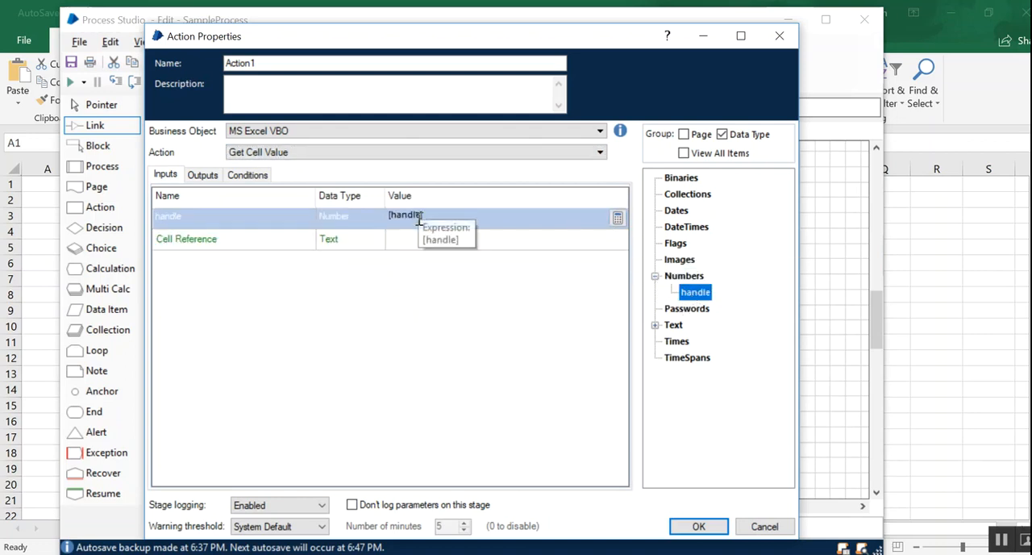
pyautogui.click(403, 242)
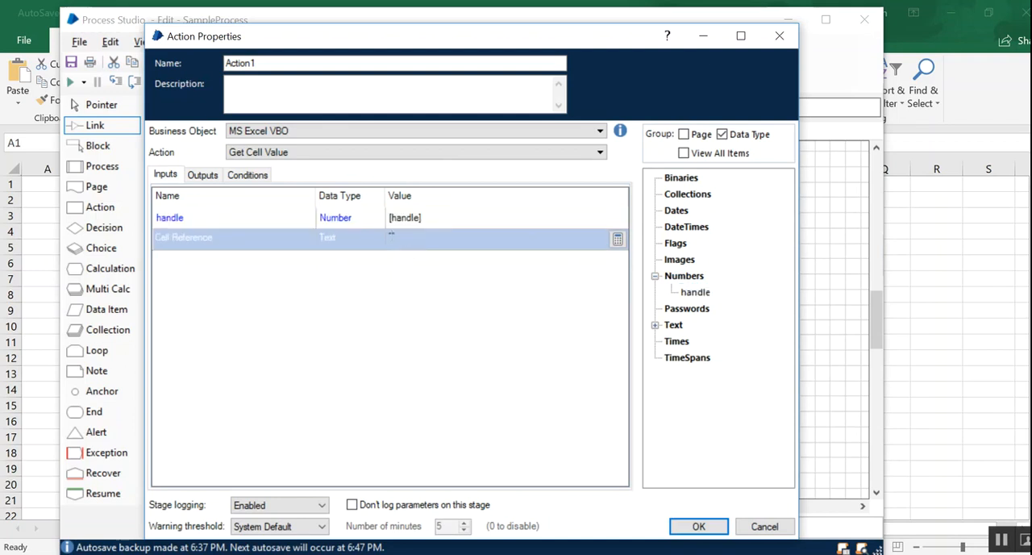
pyautogui.write('"C2')
# - Store the Value output in a new data item of the same name and apply the stage properties
pyautogui.click(212, 174)
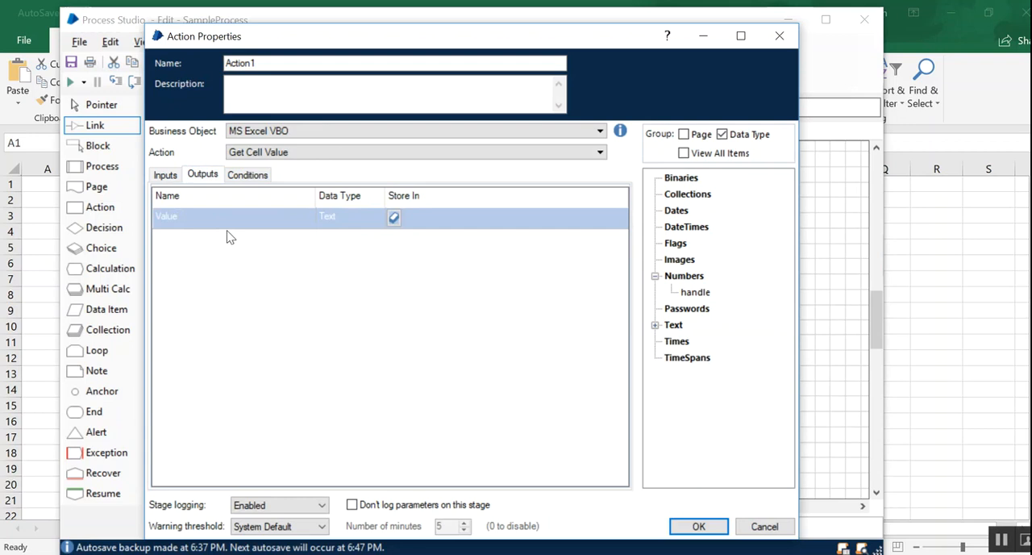
pyautogui.click(393, 218)
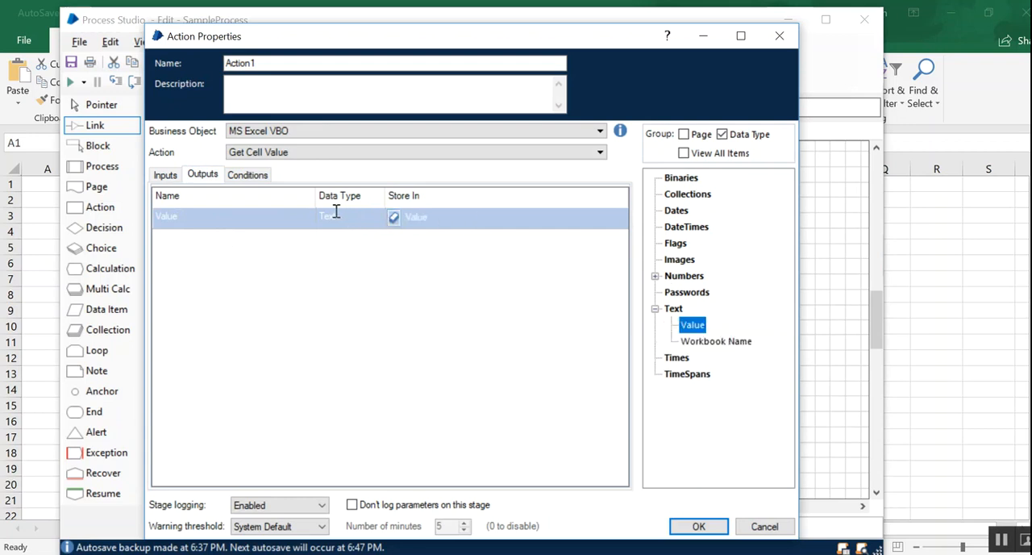
pyautogui.click(166, 175)
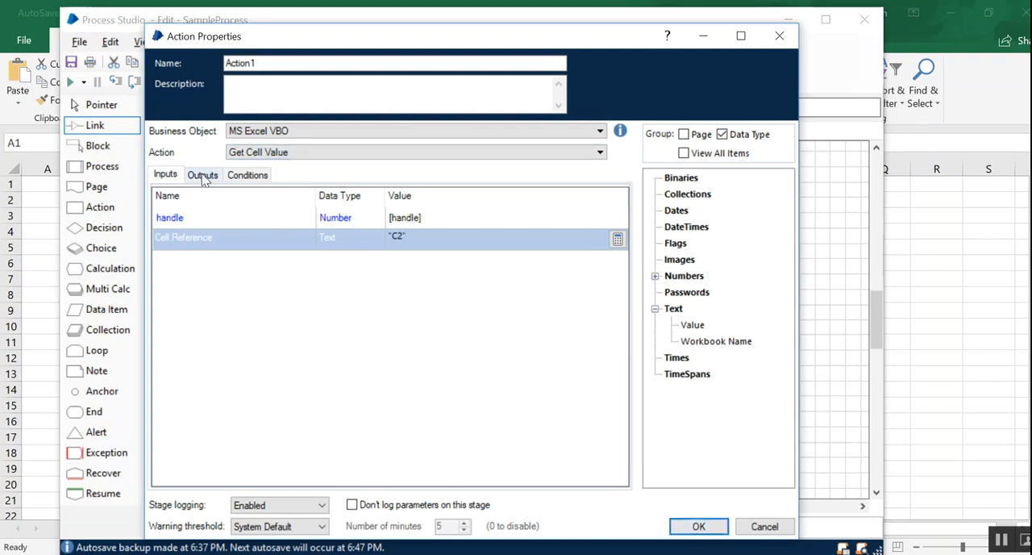
pyautogui.click(703, 526)
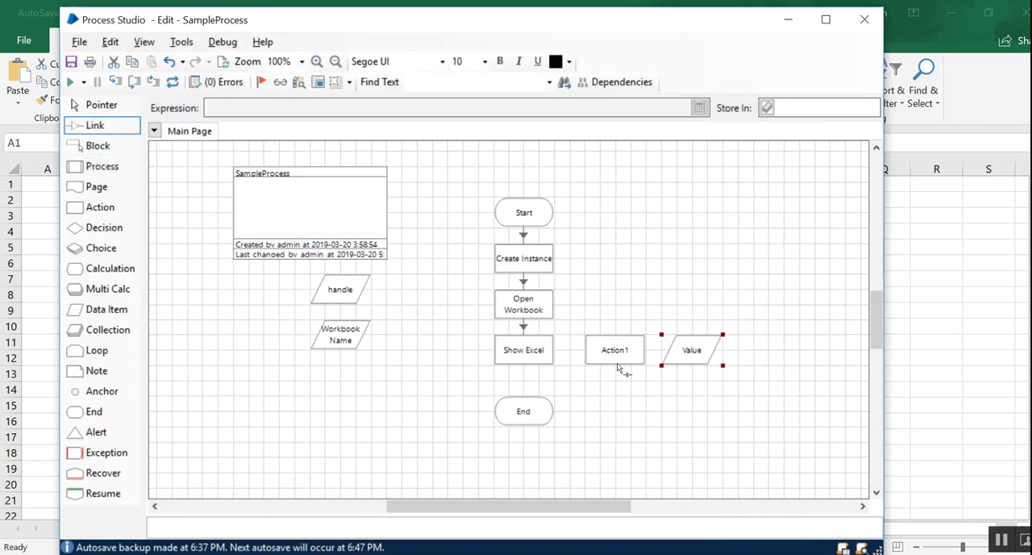
# - Move the End stage down, place the new action between Show Excel and End, and link the three stages in sequence
pyautogui.moveTo(542, 353); pyautogui.dragTo(534, 470)
pyautogui.click(106, 105)
pyautogui.moveTo(606, 361); pyautogui.dragTo(530, 409)
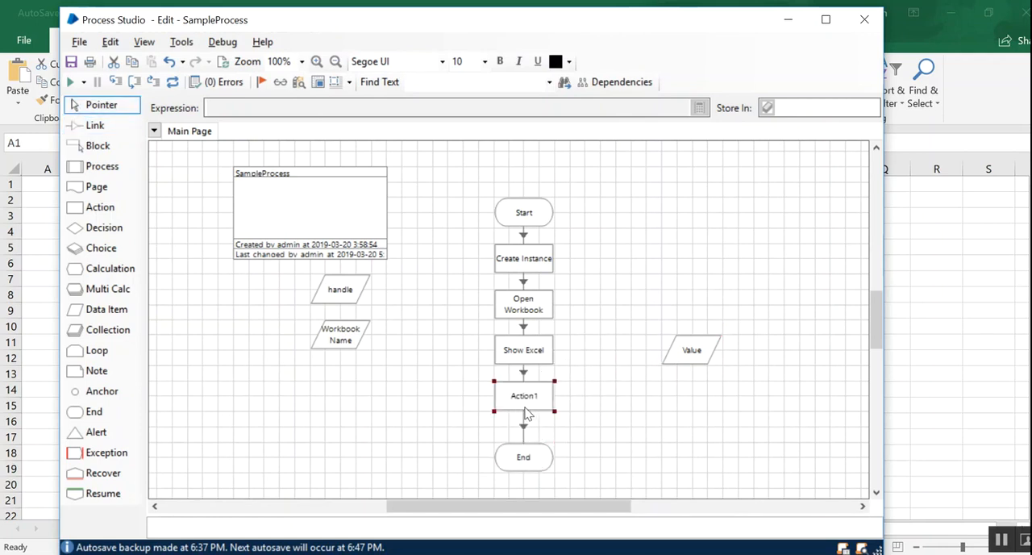
# - Rename the Get Cell Value stage as Get C2 Value and move the Value data item below the Workbook Name data item
pyautogui.doubleClick(528, 408)
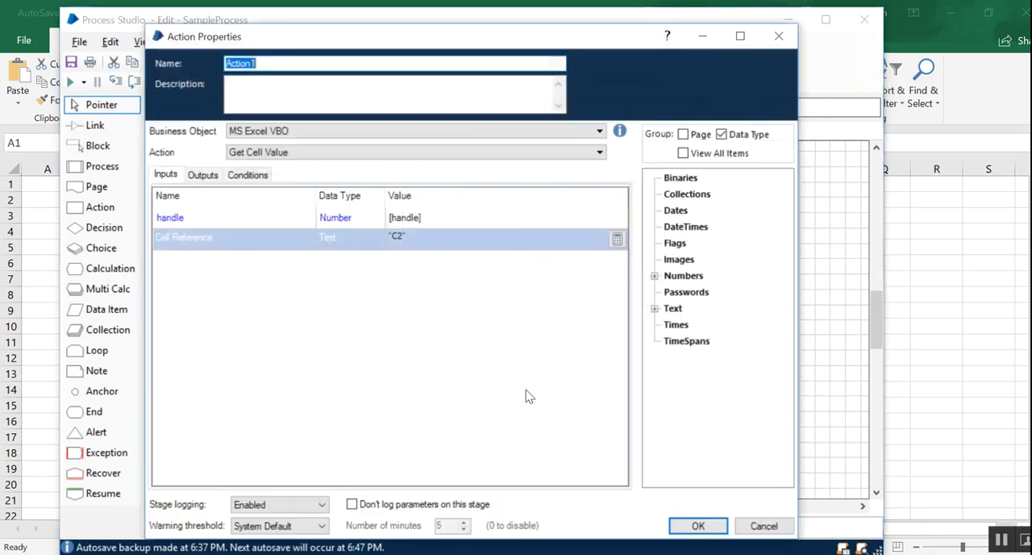
pyautogui.moveTo(279, 62); pyautogui.dragTo(196, 62)
pyautogui.write('Get C2 Value')
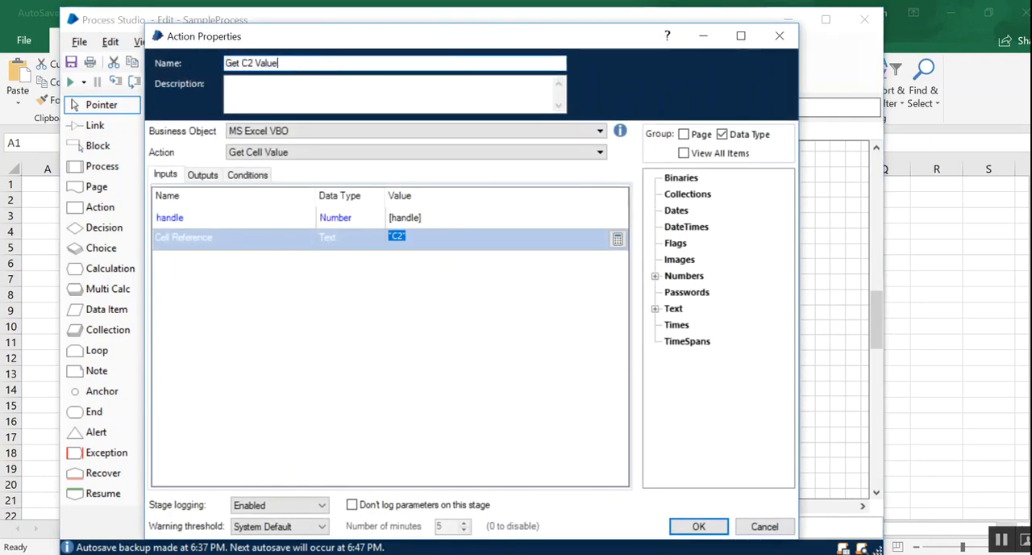
pyautogui.click(695, 525)
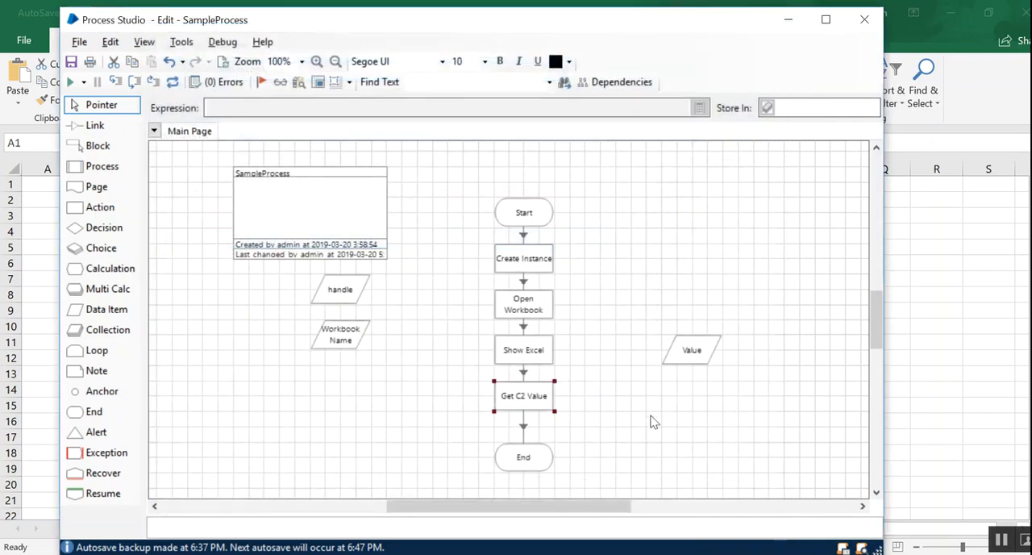
pyautogui.moveTo(690, 348); pyautogui.dragTo(337, 383)
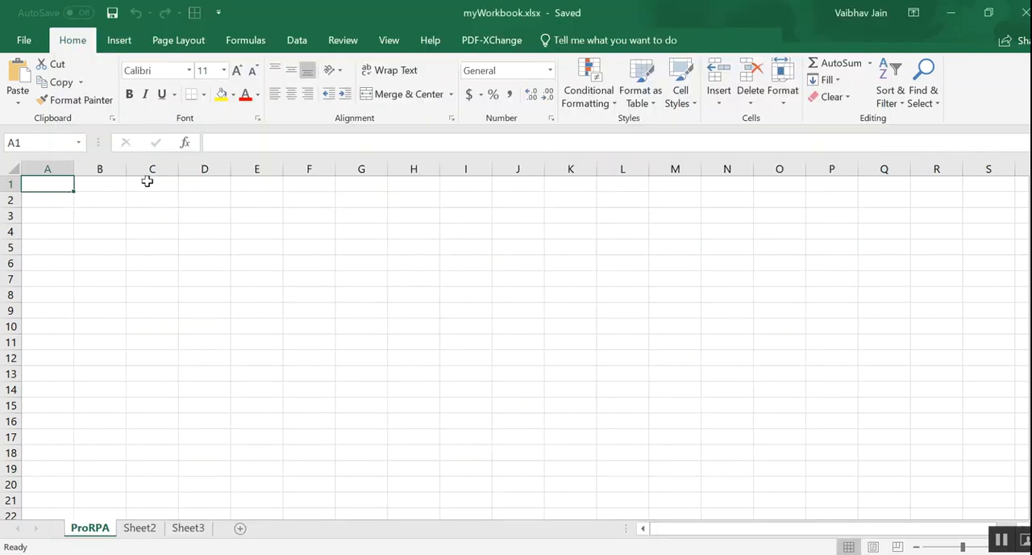
# - Fill cells C2 to C5 of the ProRPA sheet with ProRPA, India, US and Canade
pyautogui.click(152, 184)
pyautogui.click(150, 200)
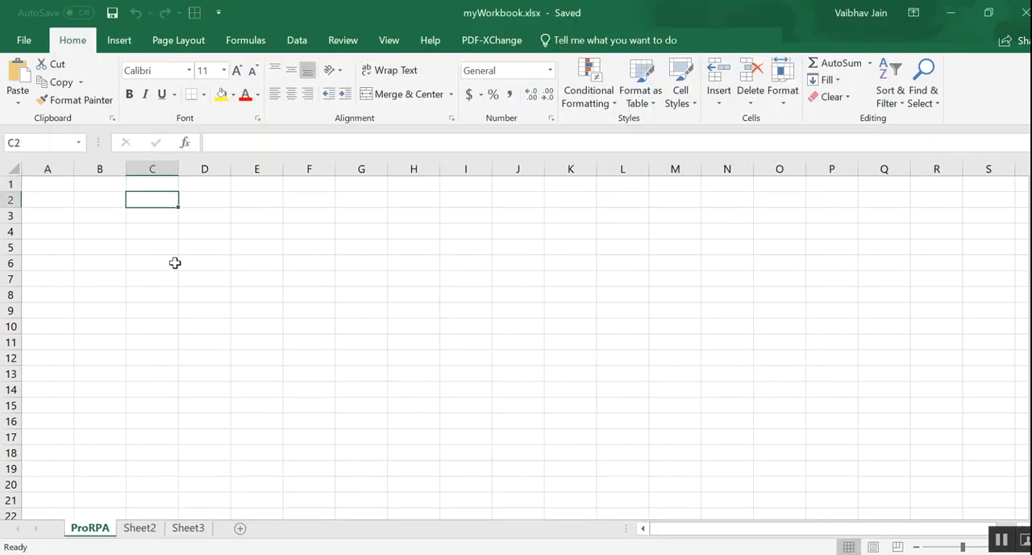
pyautogui.write('ProRPA')
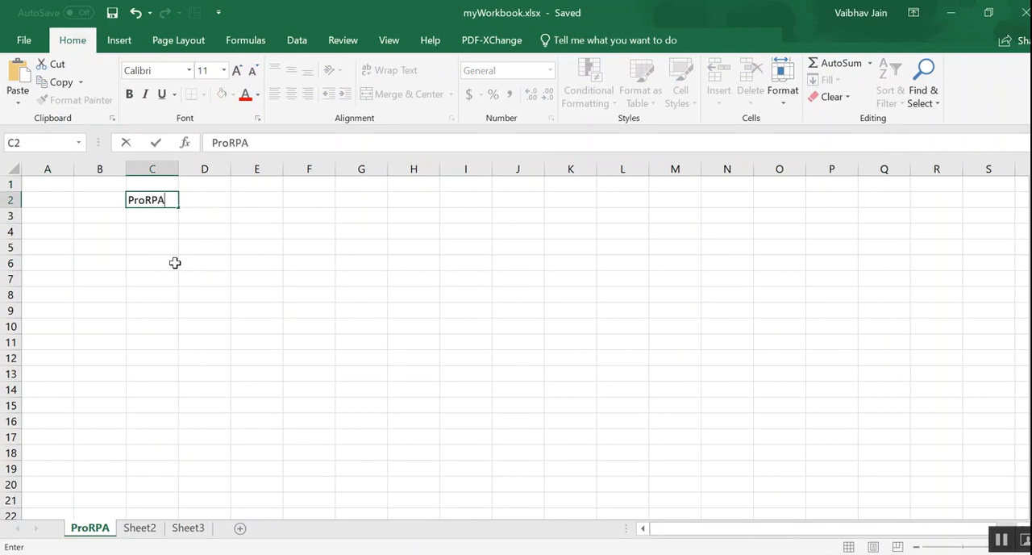
pyautogui.click(161, 216)
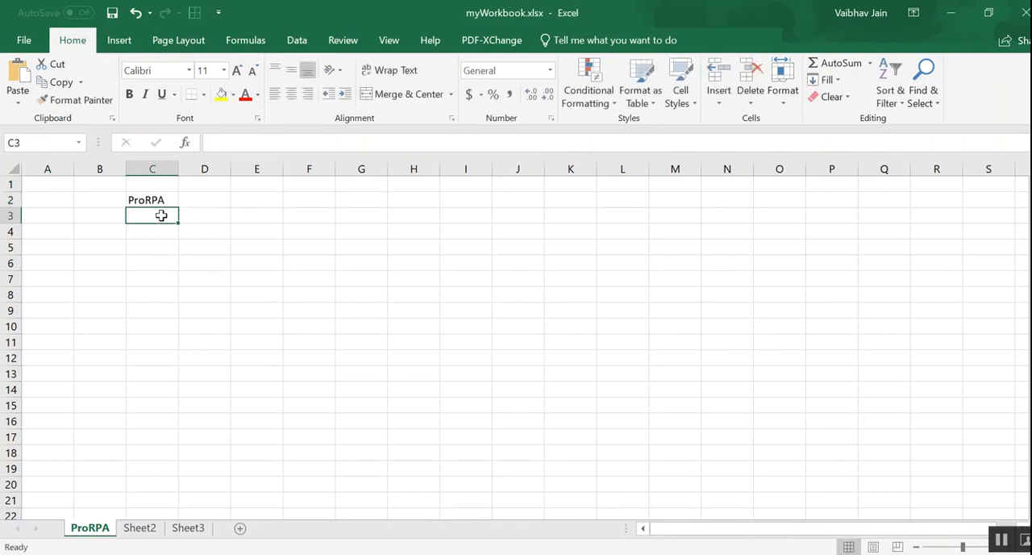
pyautogui.write('Indi')
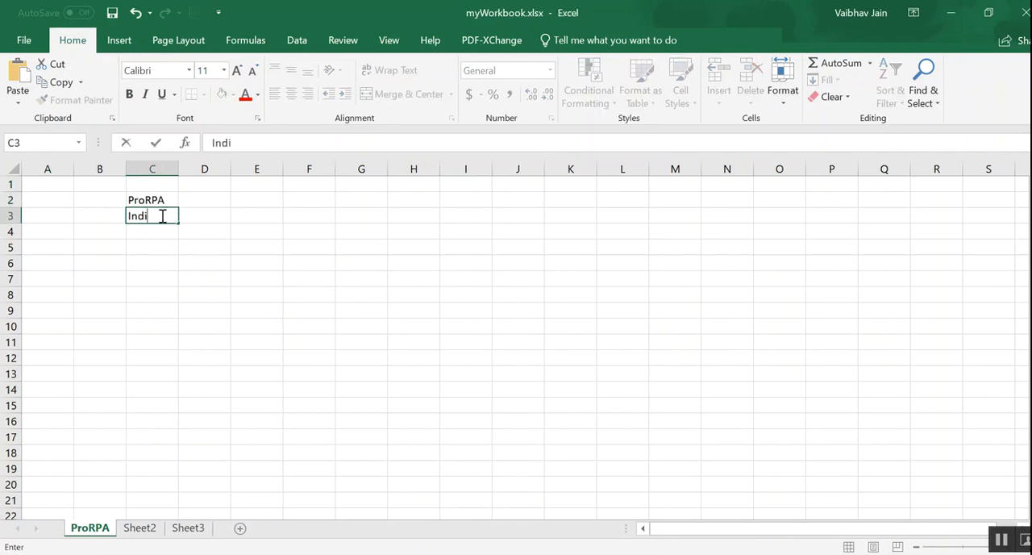
pyautogui.write('a')
pyautogui.press('Return')
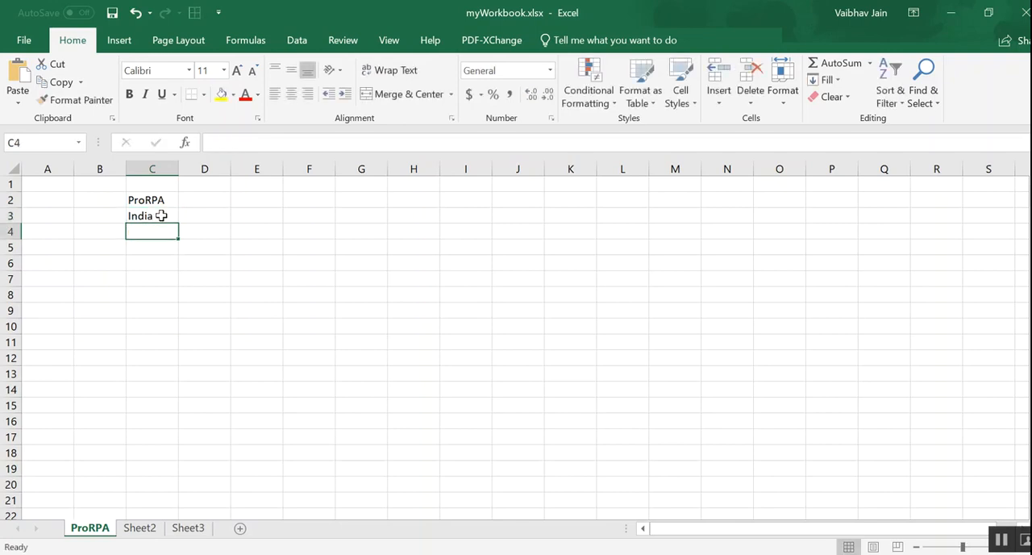
pyautogui.write('US')
pyautogui.press('Return')
pyautogui.write('Canade')
pyautogui.press('Tab')
# - Fill cells D2 to D5 with abc, xyz, jkl and ghi
pyautogui.press('Up')
pyautogui.press('Up')
pyautogui.press('Up')
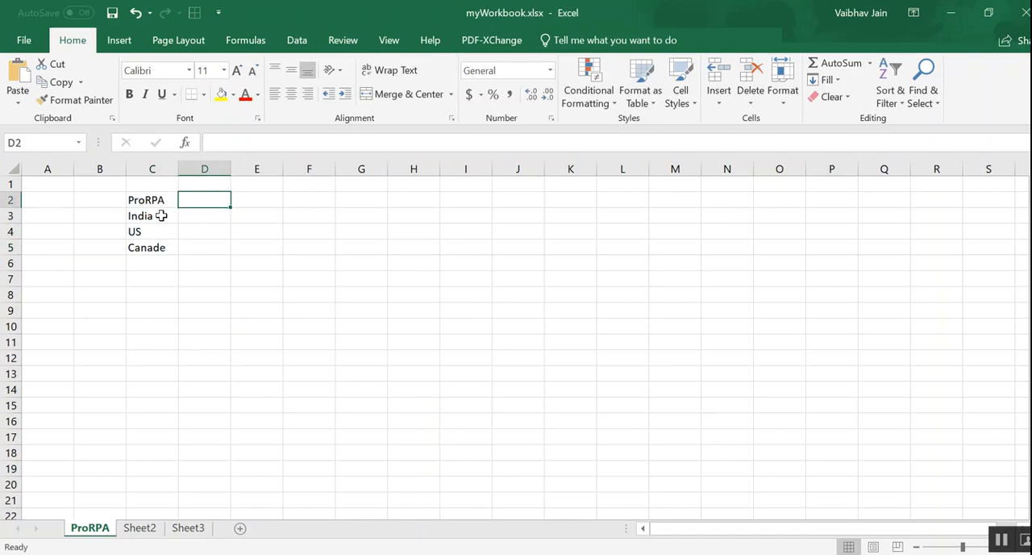
pyautogui.write('abc')
pyautogui.press('Return')
pyautogui.write('xyz')
pyautogui.press('Return')
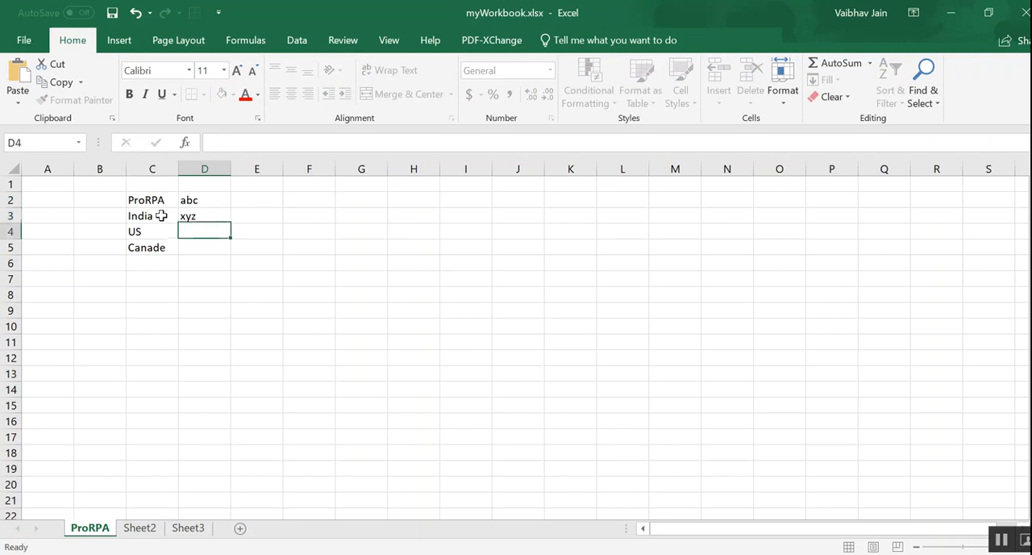
pyautogui.write('jkl')
pyautogui.press('Return')
pyautogui.write('ghi')
pyautogui.press('Return')
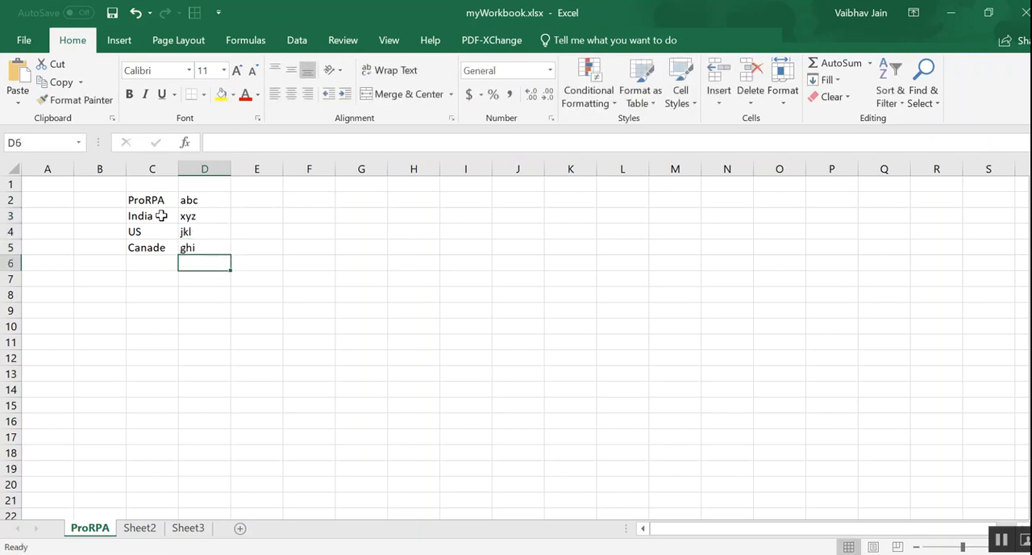
# - Number the rows 1 to 4 in cells B2 to B5
pyautogui.click(98, 200)
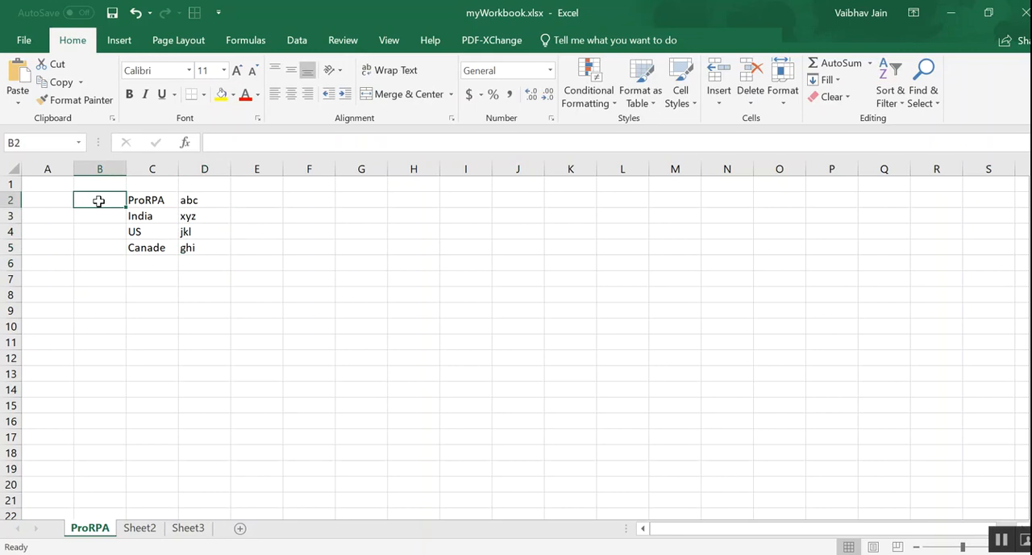
pyautogui.write('1')
pyautogui.press('Return')
pyautogui.write('2')
pyautogui.press('Return')
pyautogui.write('3')
pyautogui.press('Return')
pyautogui.write('4')
pyautogui.press('Return')
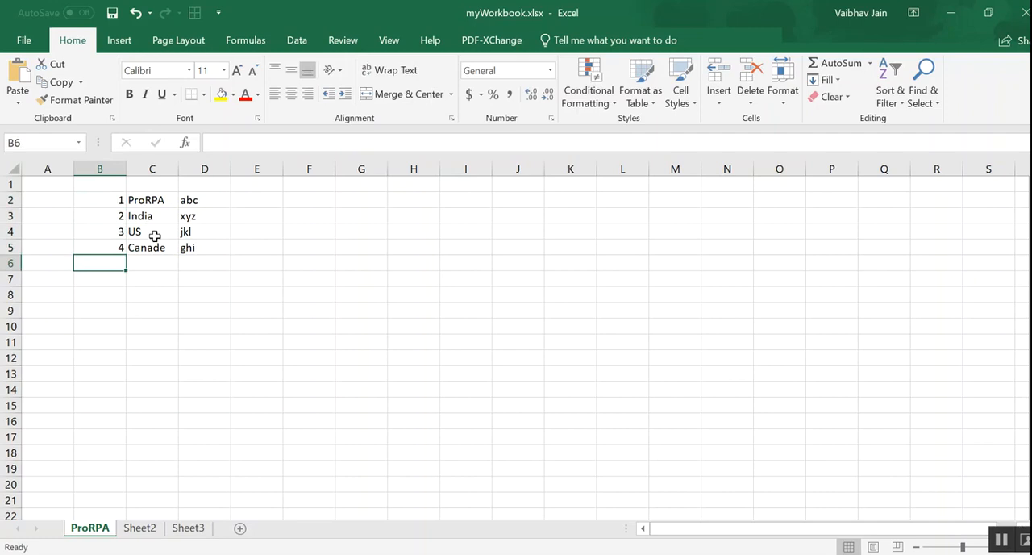
# - Correct the spelling in cell C5 to Canada
pyautogui.click(153, 246)
pyautogui.click(272, 137)
pyautogui.press('BackSpace')
pyautogui.write('a')
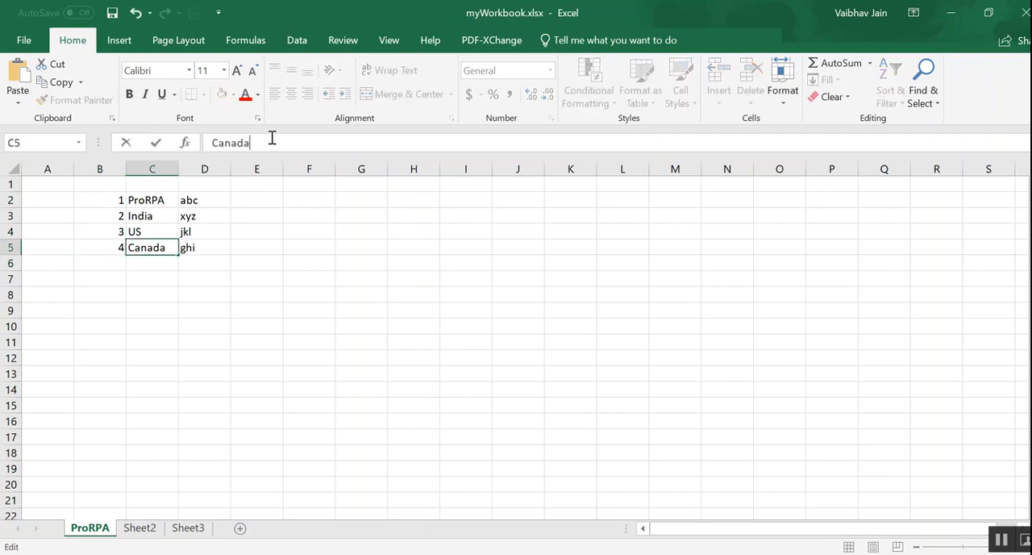
pyautogui.press('Return')
# - Save myWorkbook.xlsx with cell C2 of the ProRPA sheet selected, and close the workbook
pyautogui.moveTo(167, 200); pyautogui.dragTo(167, 246)
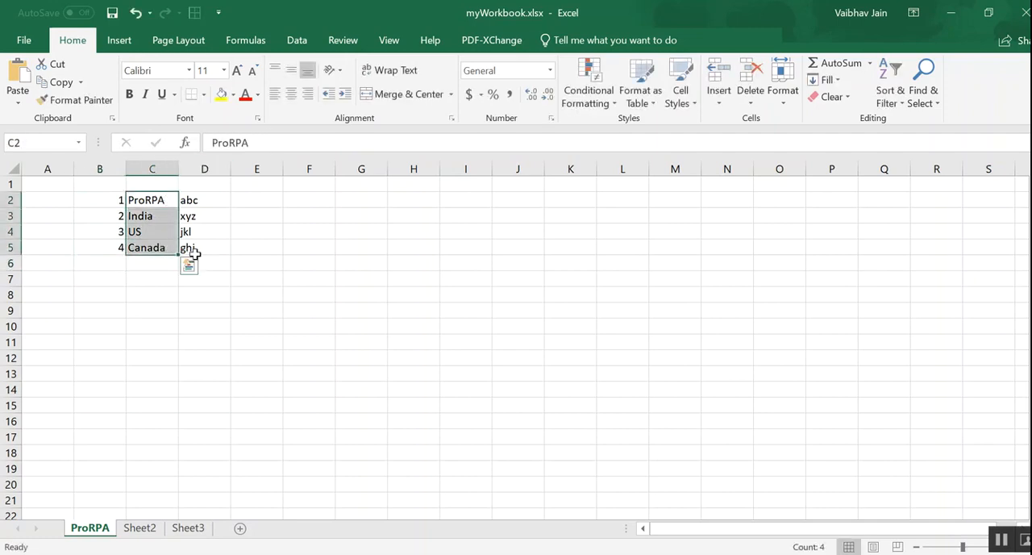
pyautogui.moveTo(112, 198); pyautogui.dragTo(197, 249)
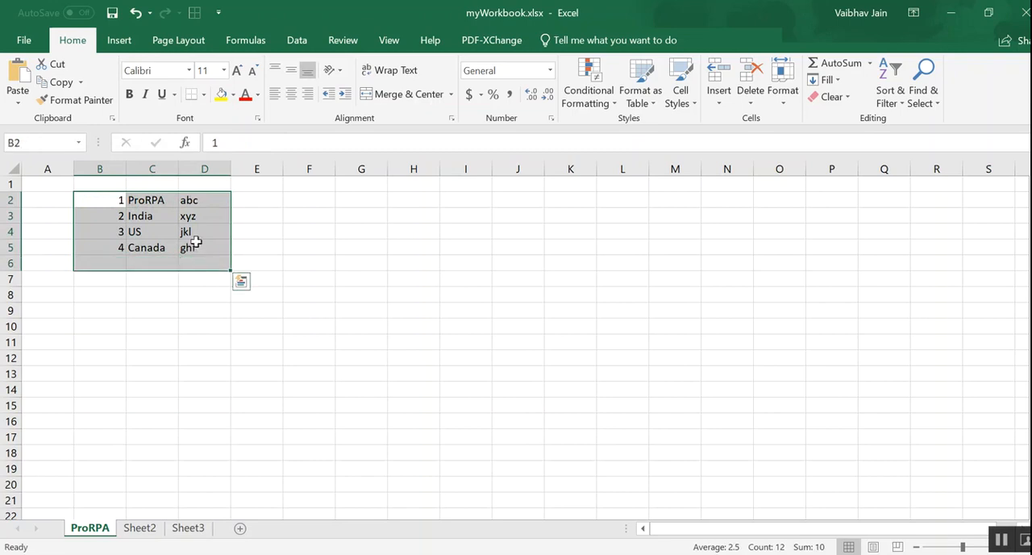
pyautogui.click(166, 231)
pyautogui.click(159, 202)
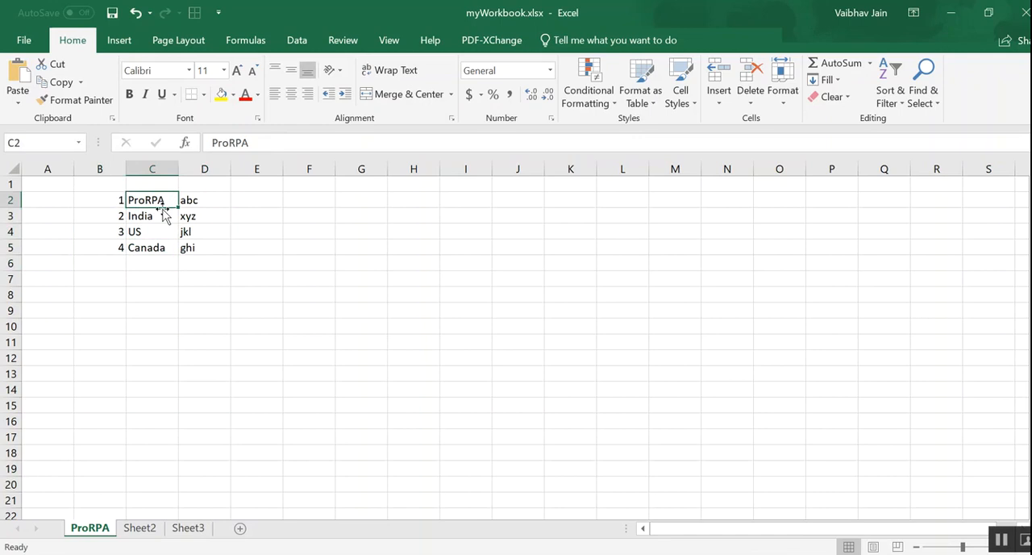
pyautogui.hotkey('ctrl', 's')
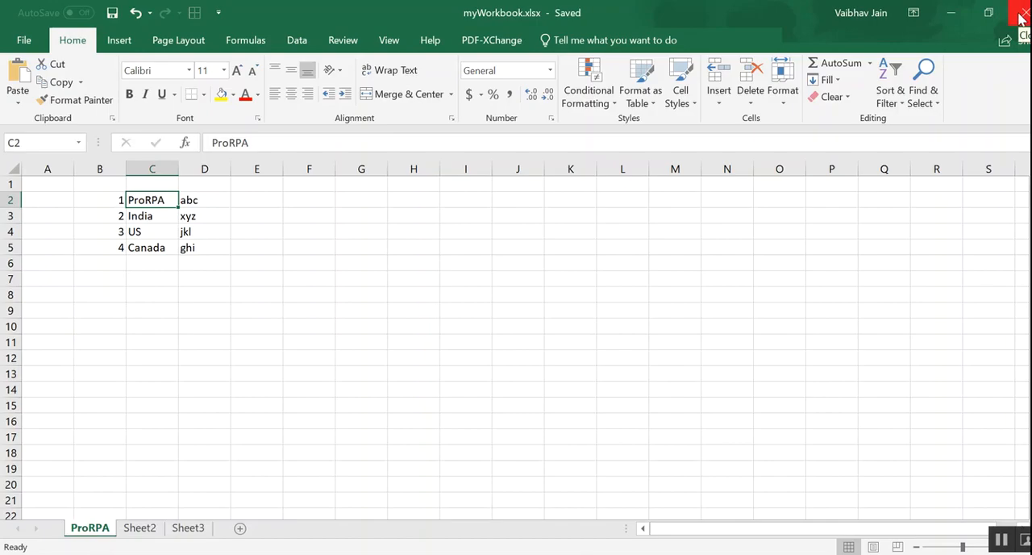
pyautogui.click(1020, 15)
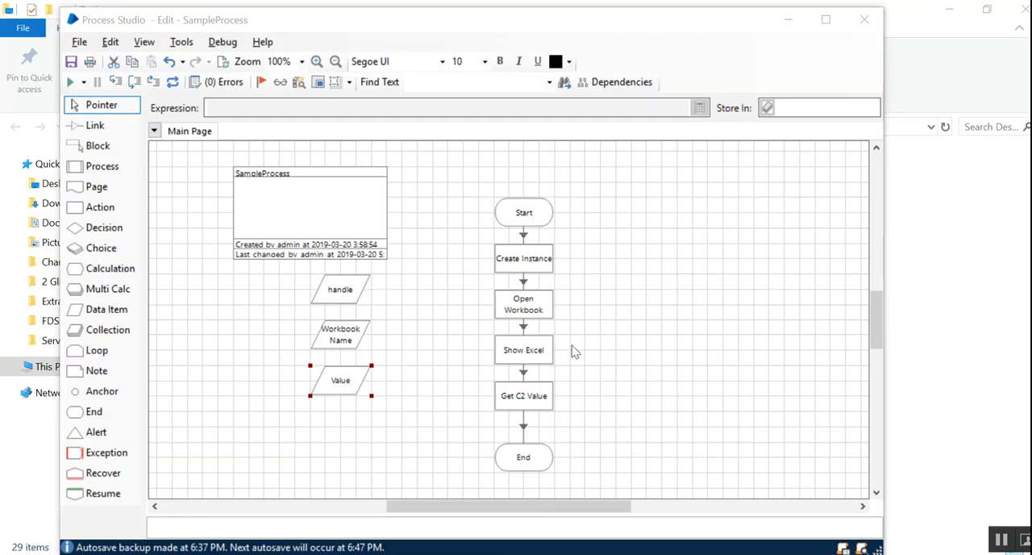
# - Run SampleProcess in Process Studio and move the opened Excel window aside to expose the data items
pyautogui.click(599, 387)
pyautogui.click(352, 386)
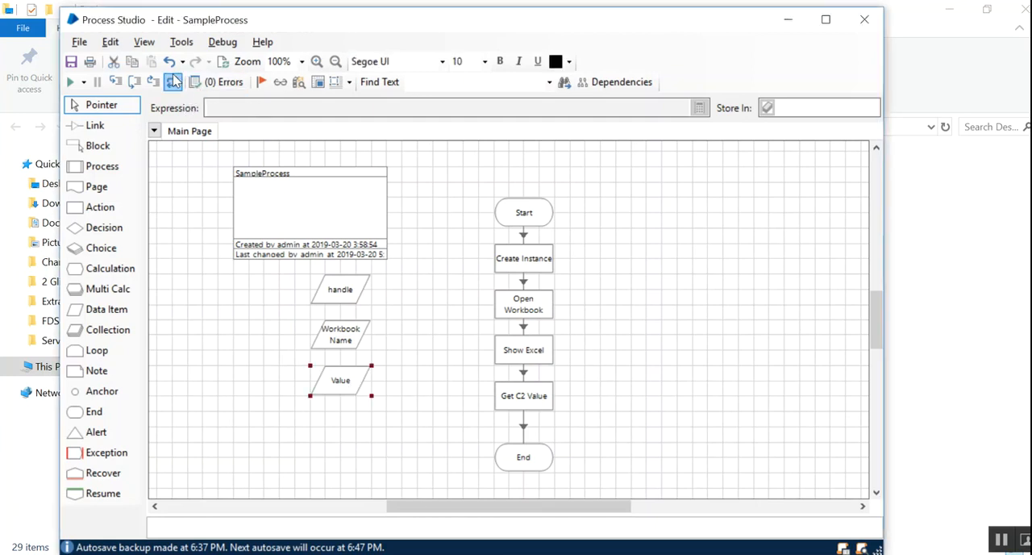
pyautogui.click(71, 84)
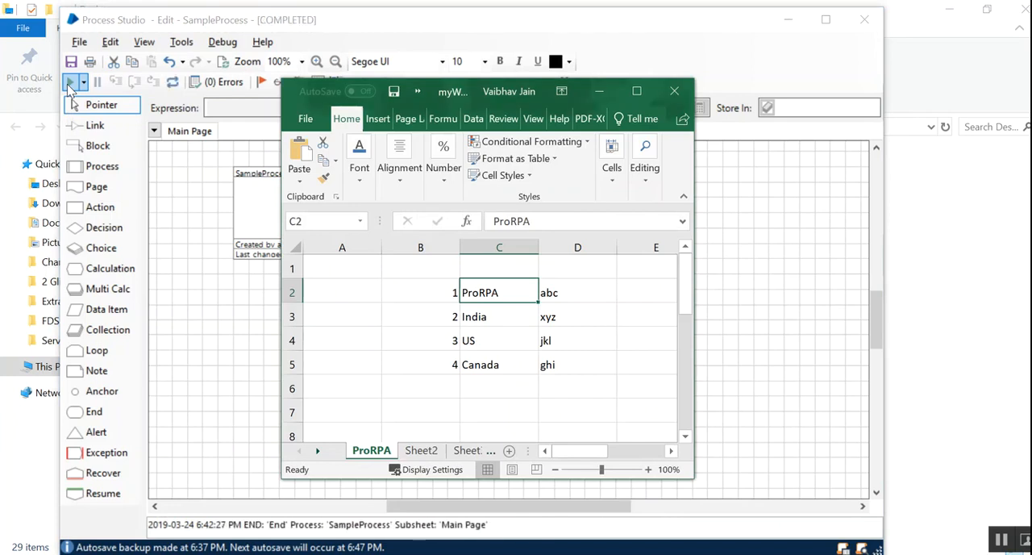
pyautogui.click(418, 91)
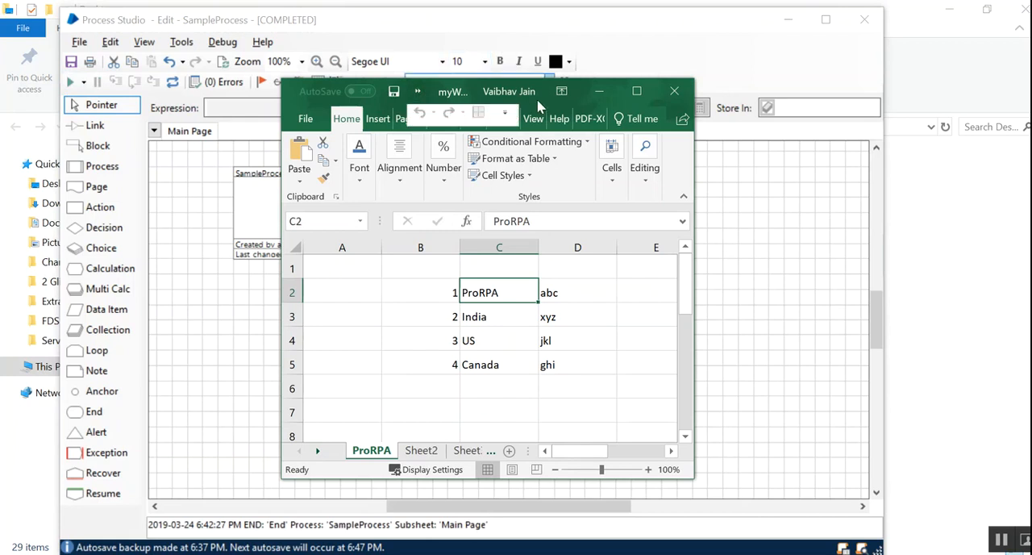
pyautogui.moveTo(440, 95); pyautogui.dragTo(670, 82)
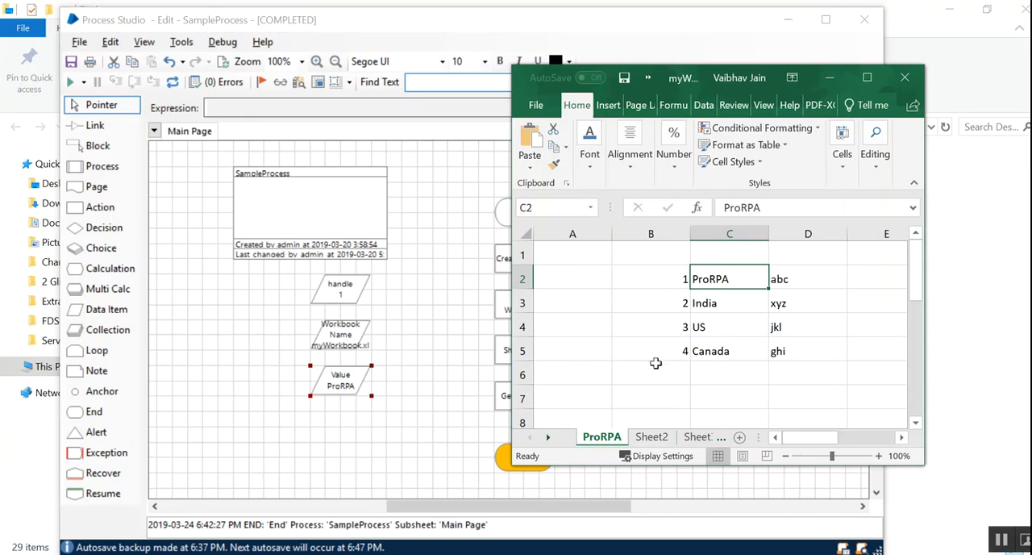
# - Make Sheet2 the active sheet and close the workbook
pyautogui.click(657, 437)
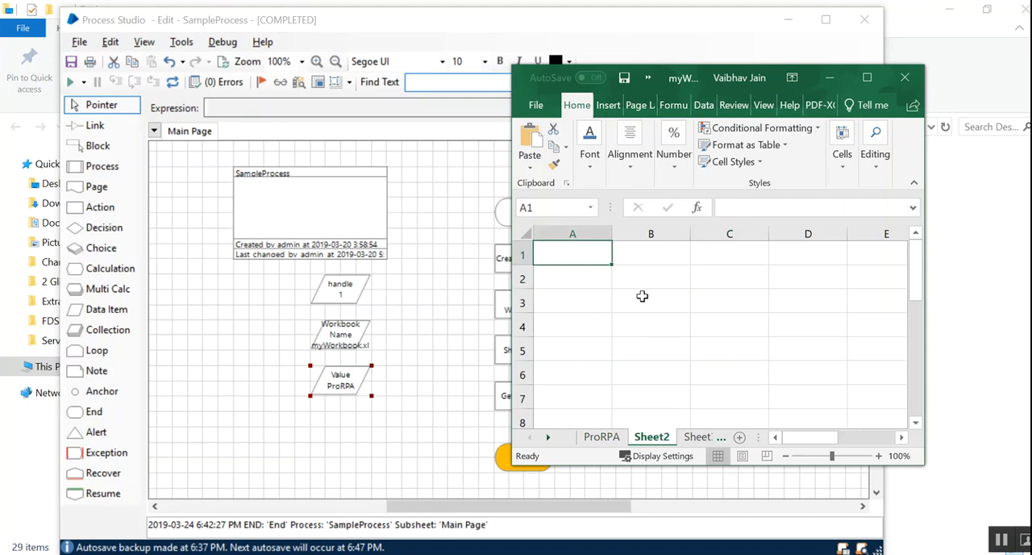
pyautogui.click(903, 78)
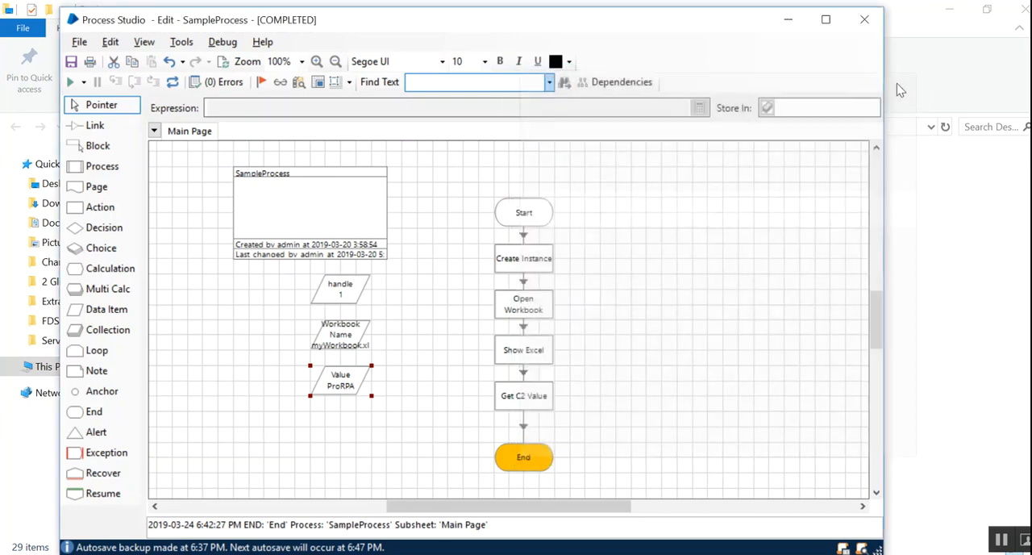
# - Reset and rerun SampleProcess, and bring the opened Excel window to the front
pyautogui.click(172, 82)
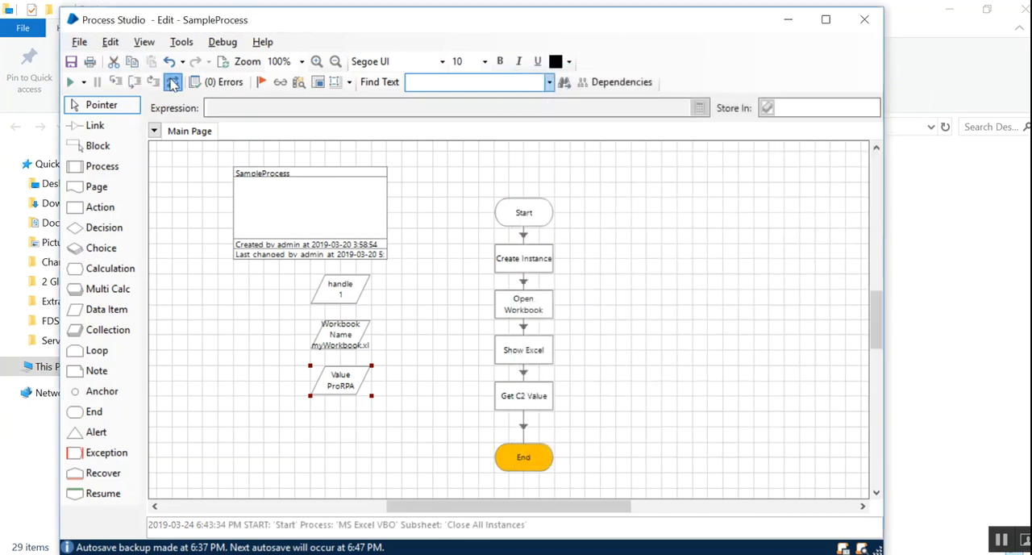
pyautogui.click(70, 84)
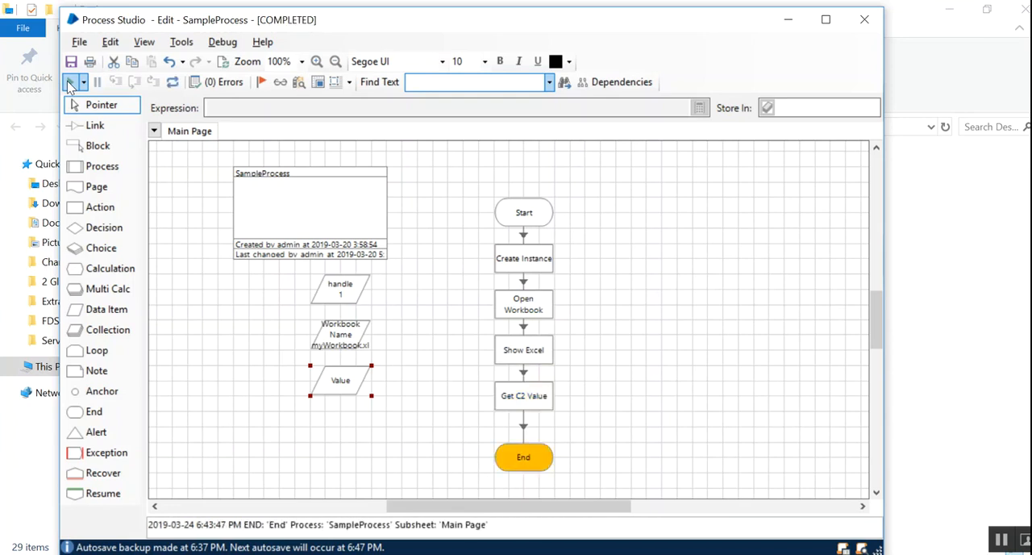
pyautogui.click(759, 554)
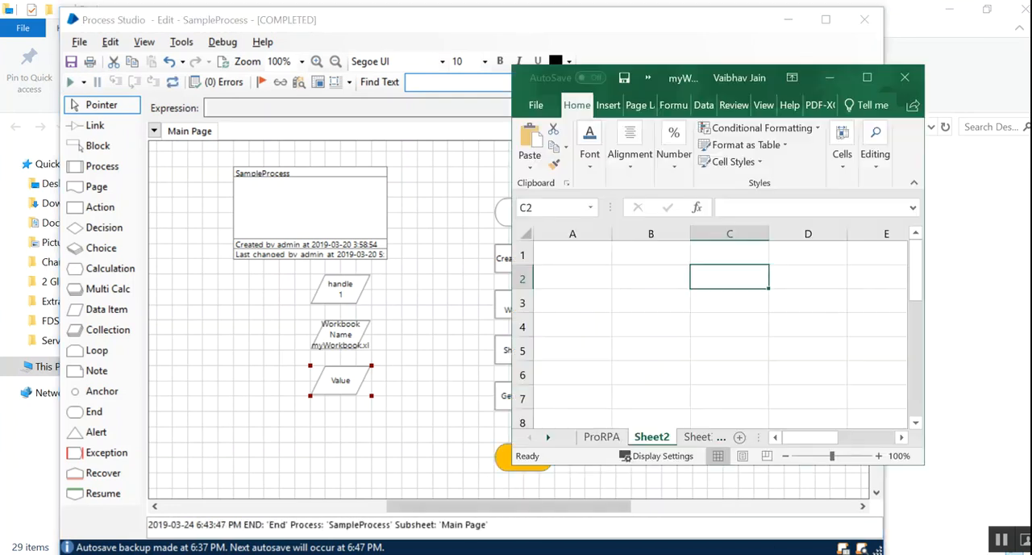